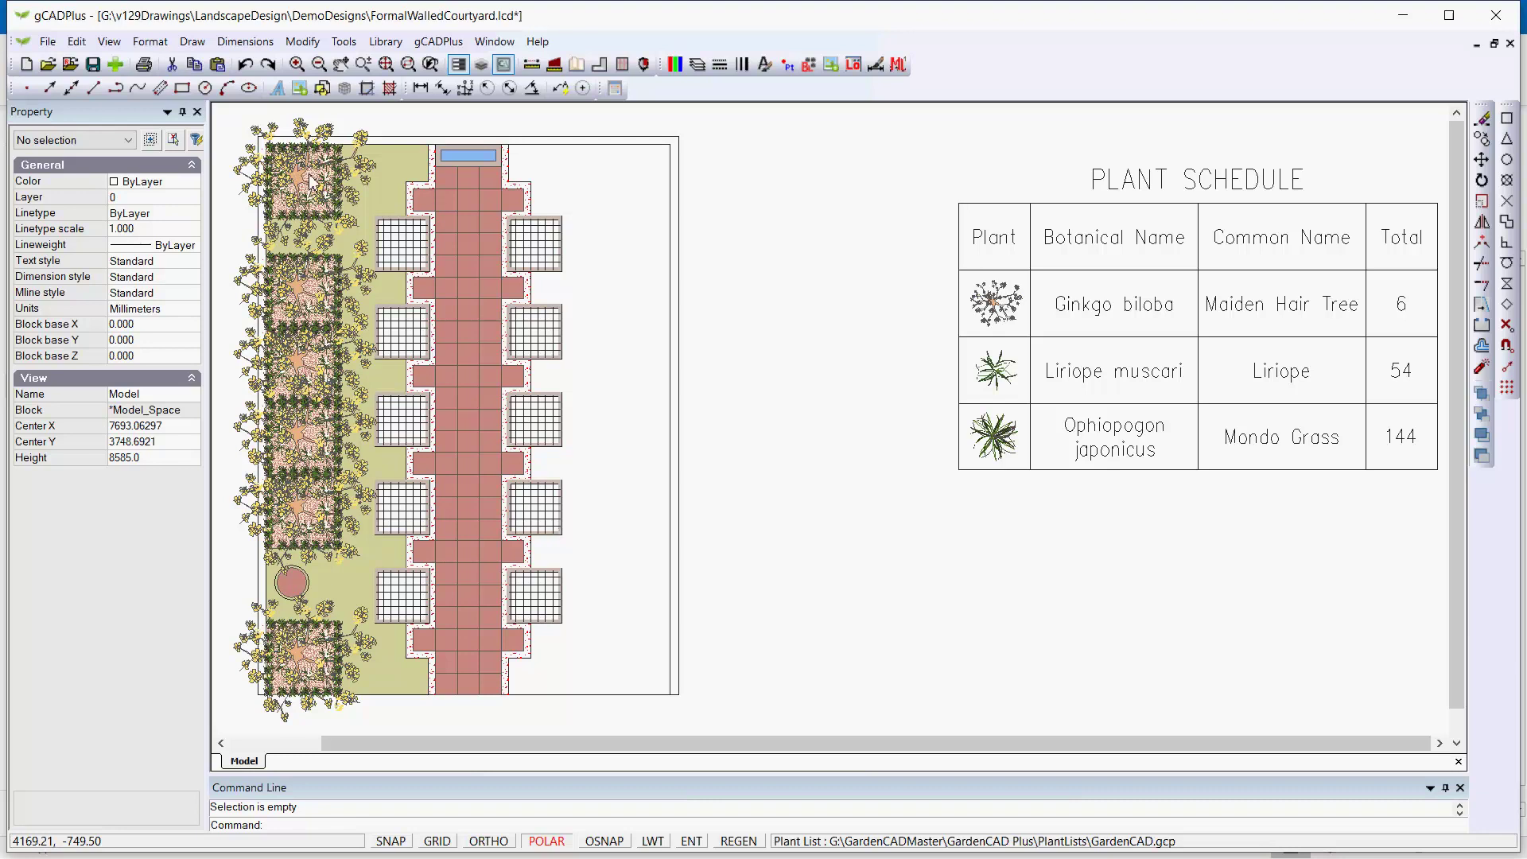
Window-select the left-side plants, then add the bottom-left plant, top-left cluster and groundcover hatch
left_click(223, 111)
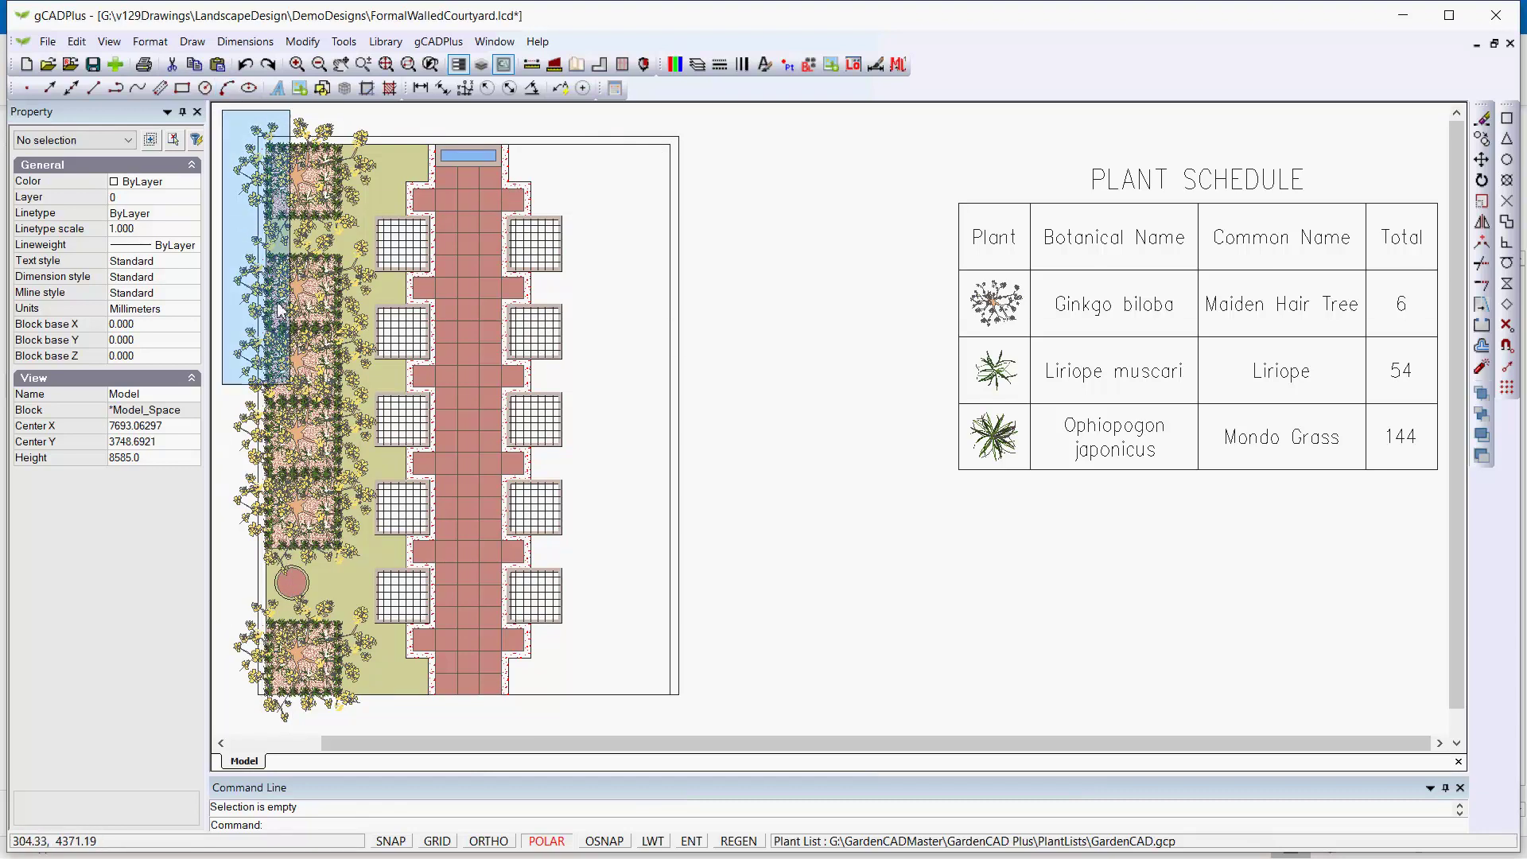
left_click(379, 721)
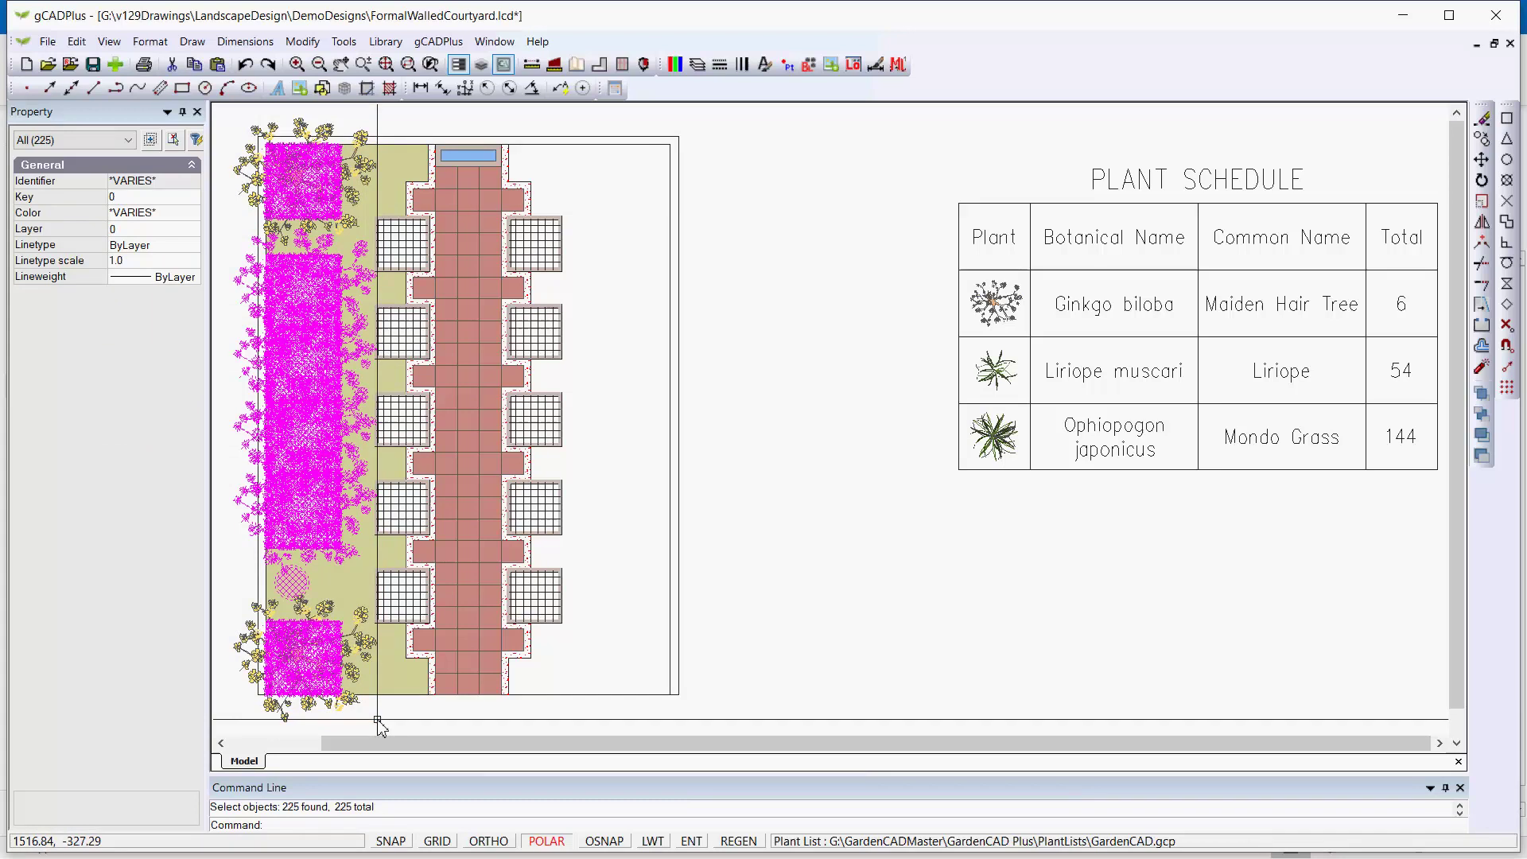
left_click(254, 676)
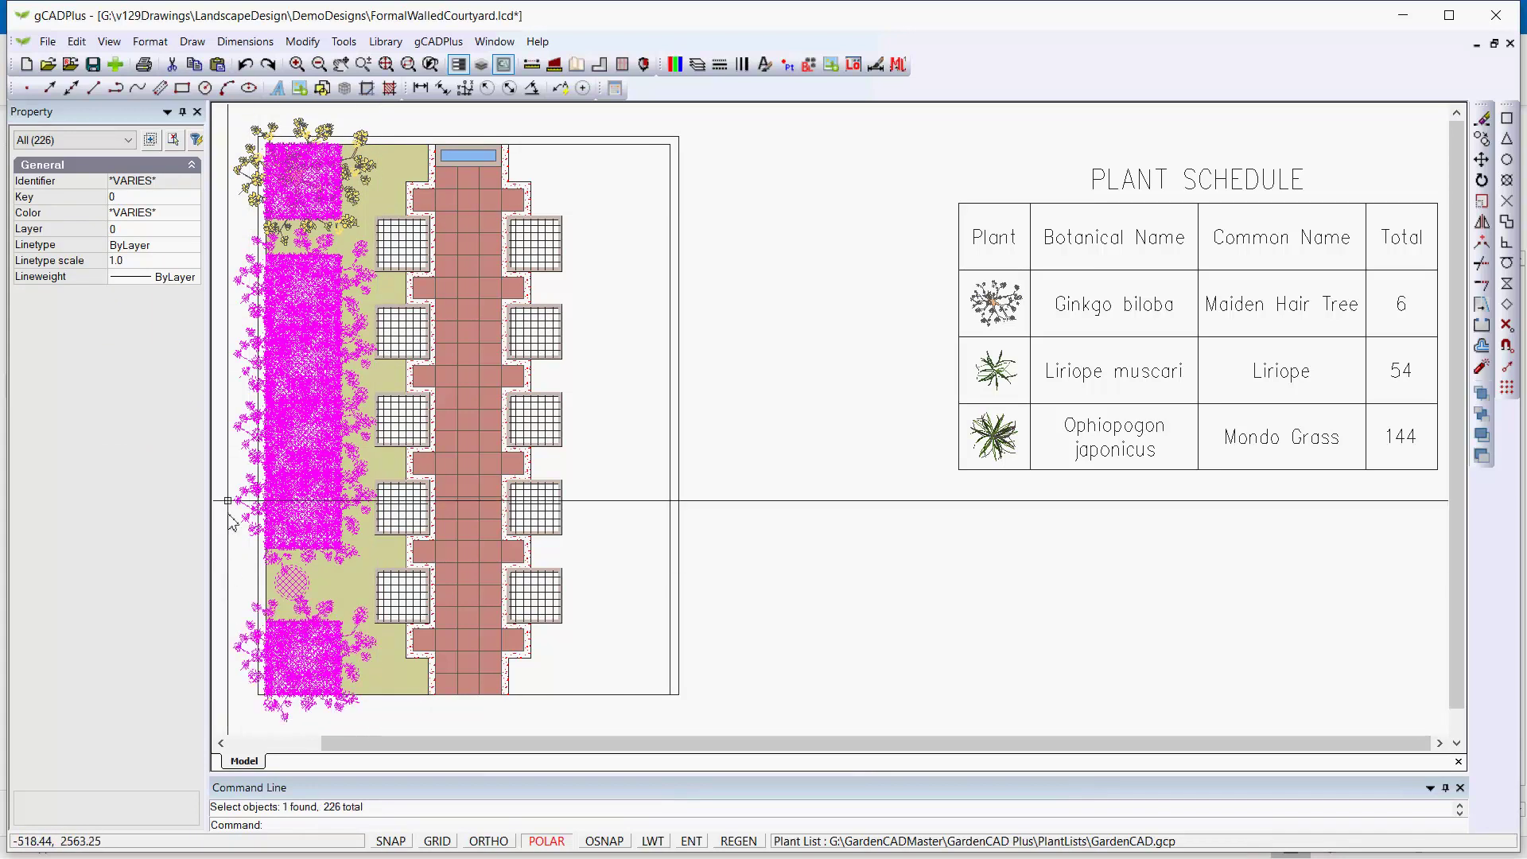
left_click(241, 165)
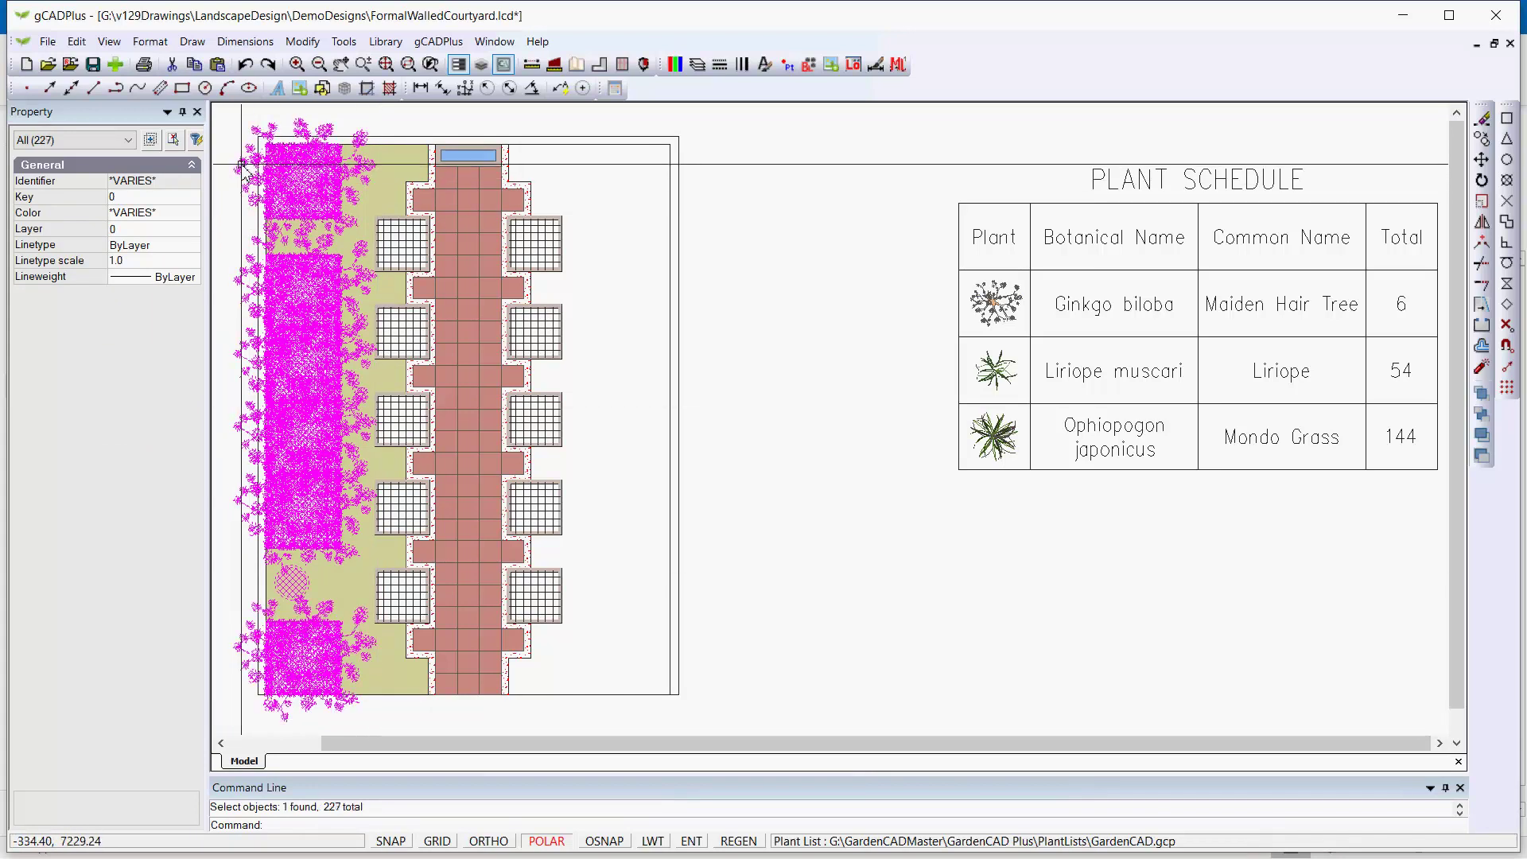
left_click(391, 173)
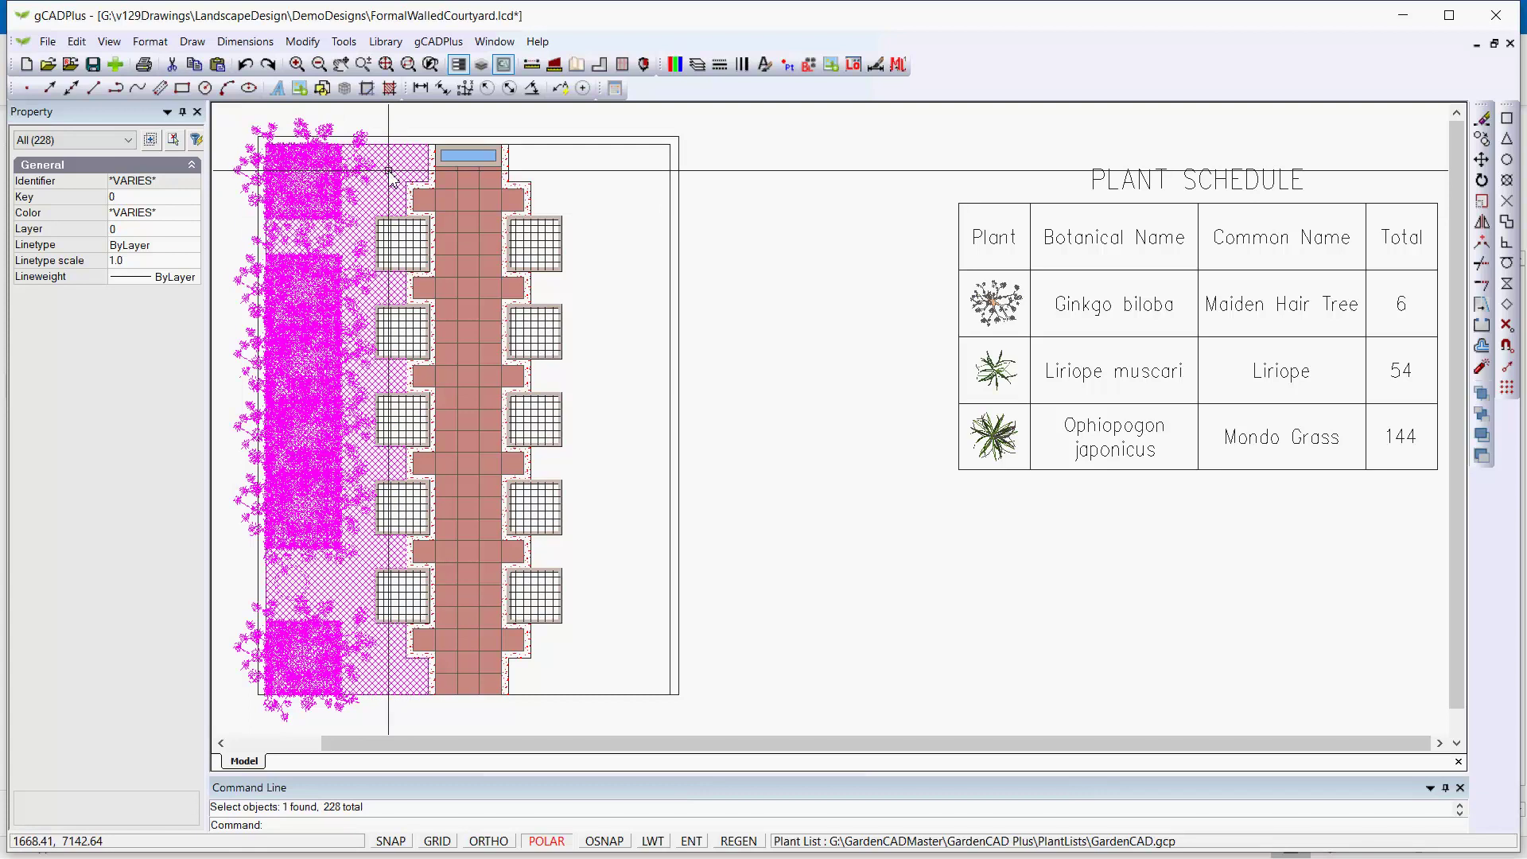
Mirror the selected plantings and groundcover about the central path's centre line with OSNAP on
right_click(391, 173)
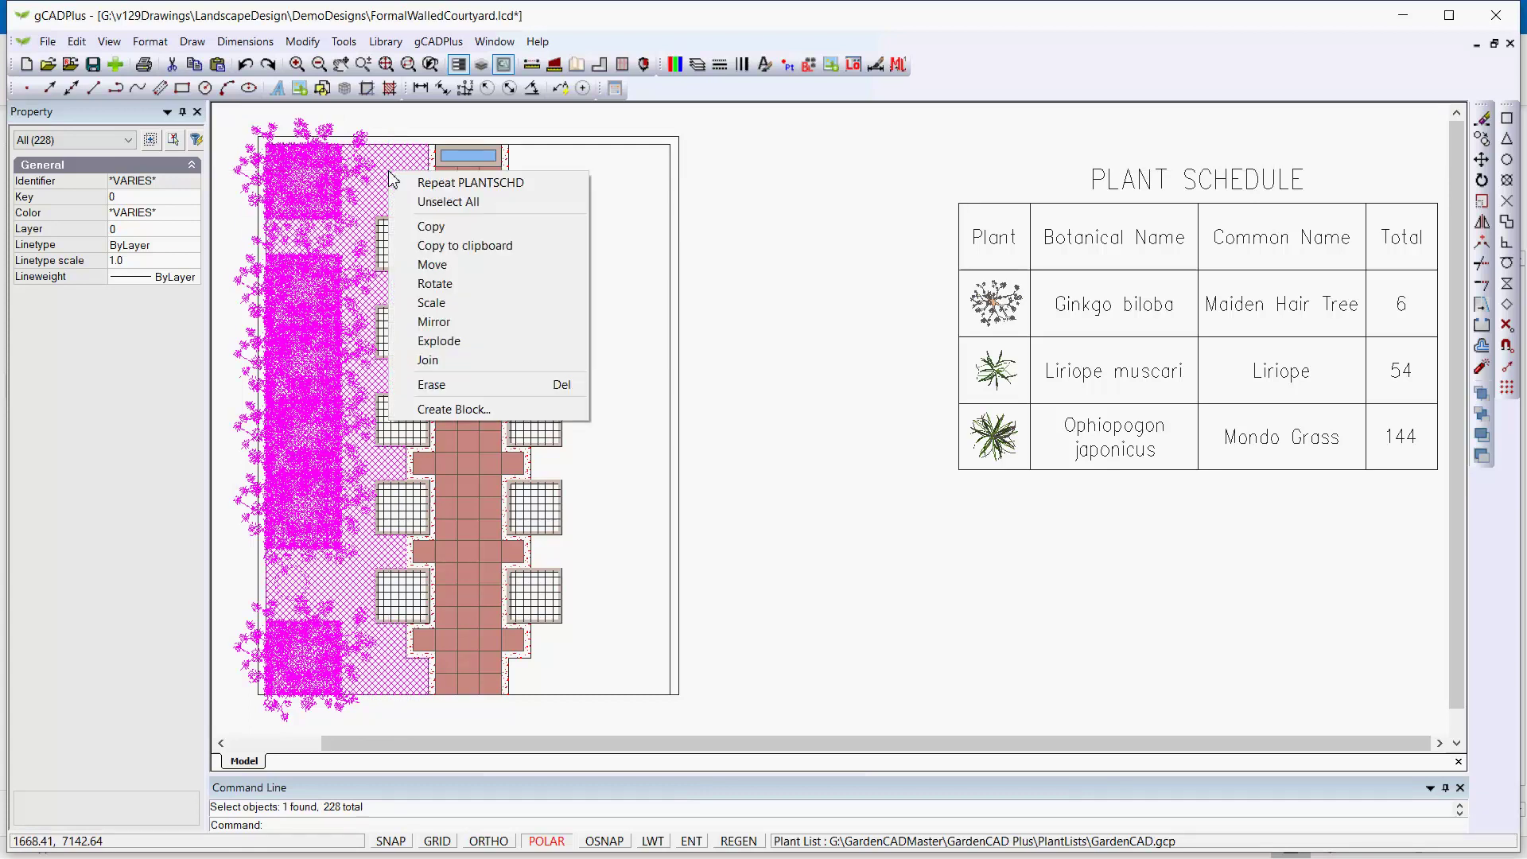
left_click(445, 326)
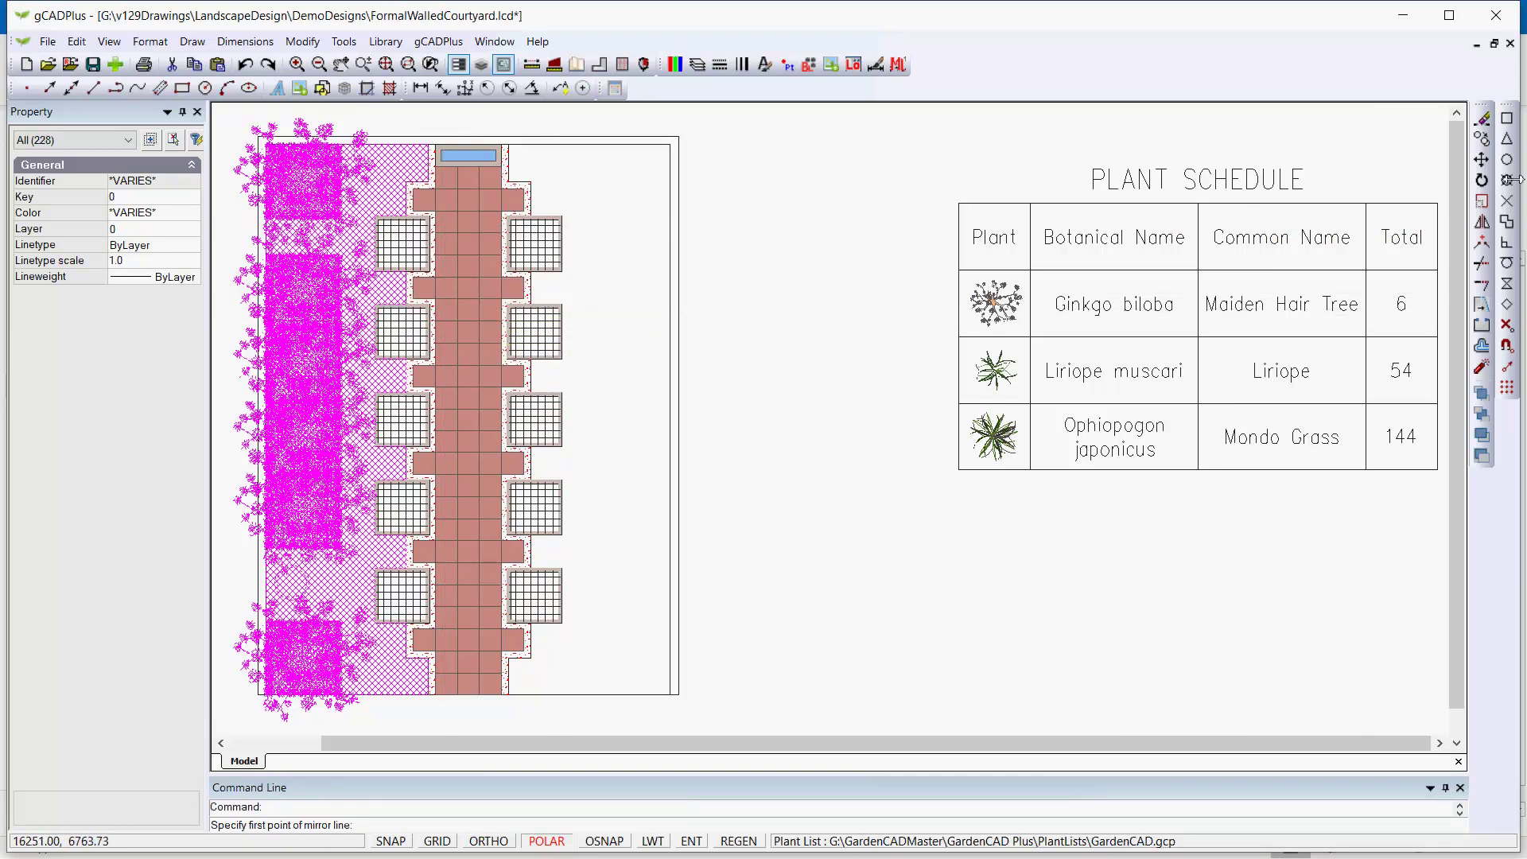
key("F3")
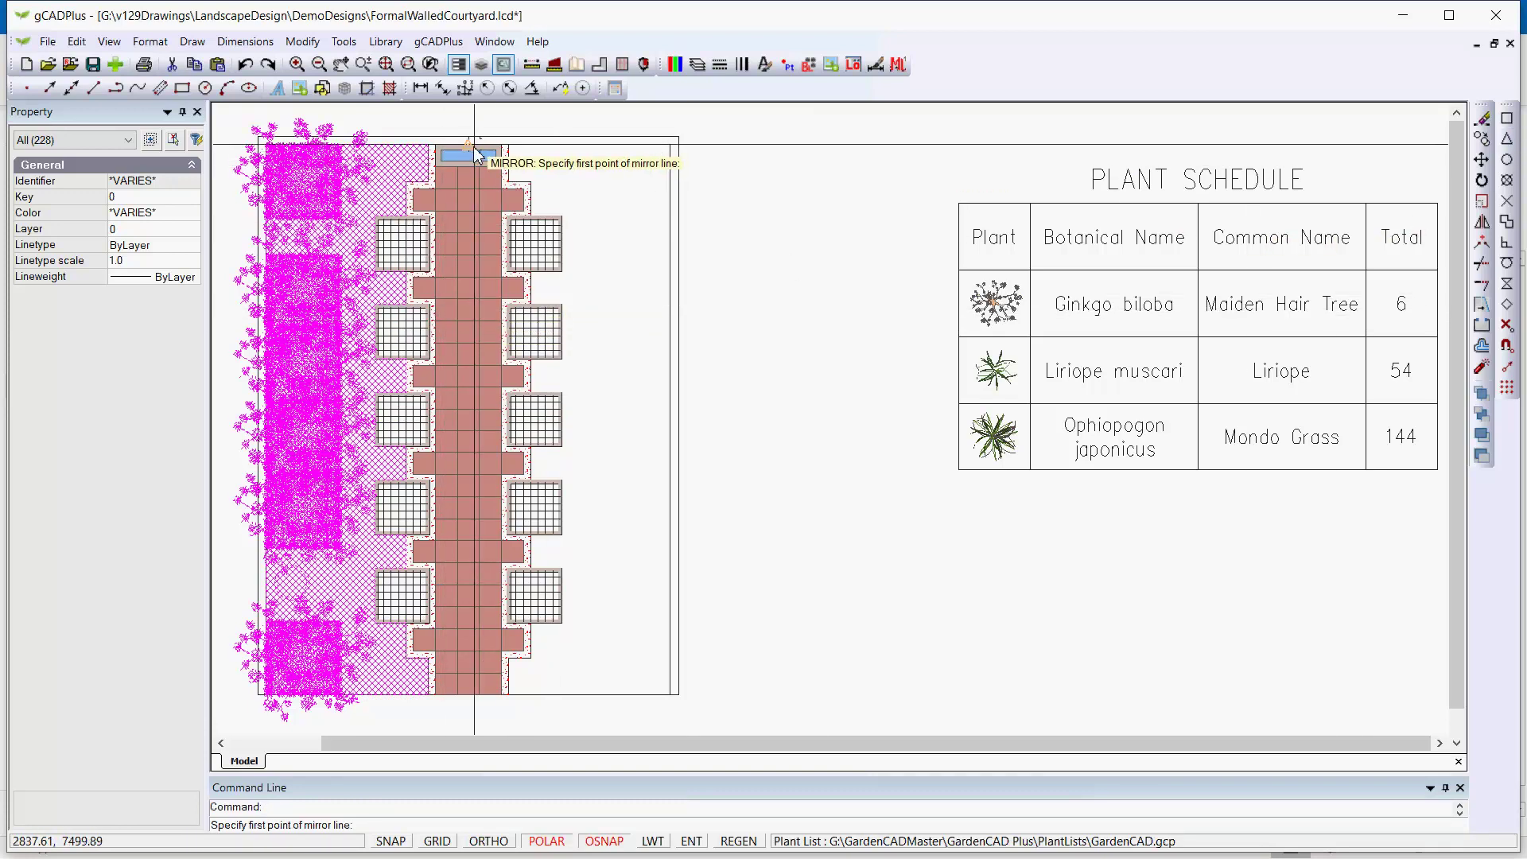
left_click(468, 145)
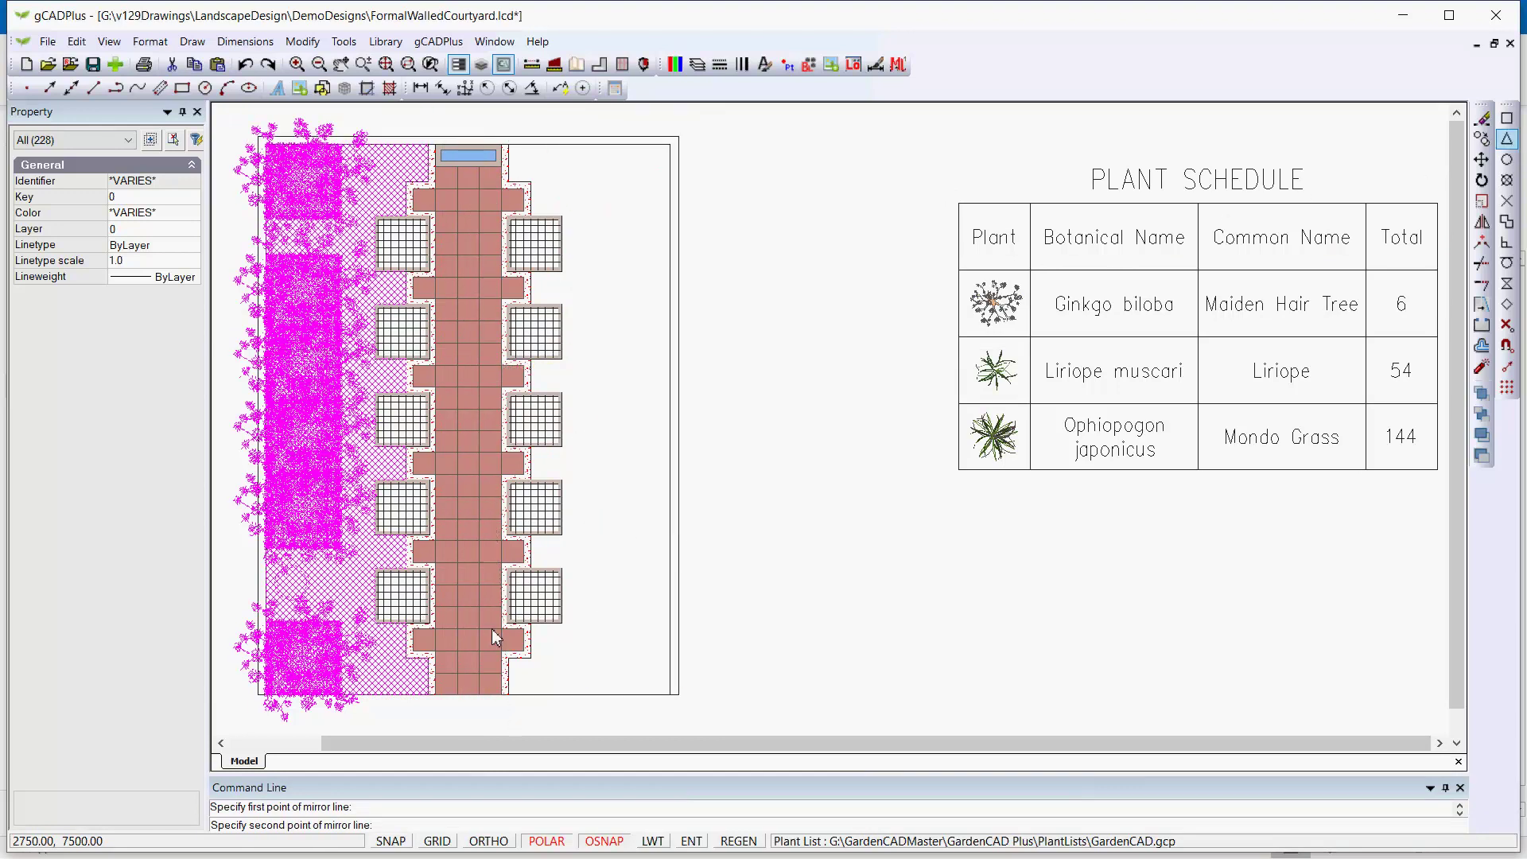
left_click(466, 698)
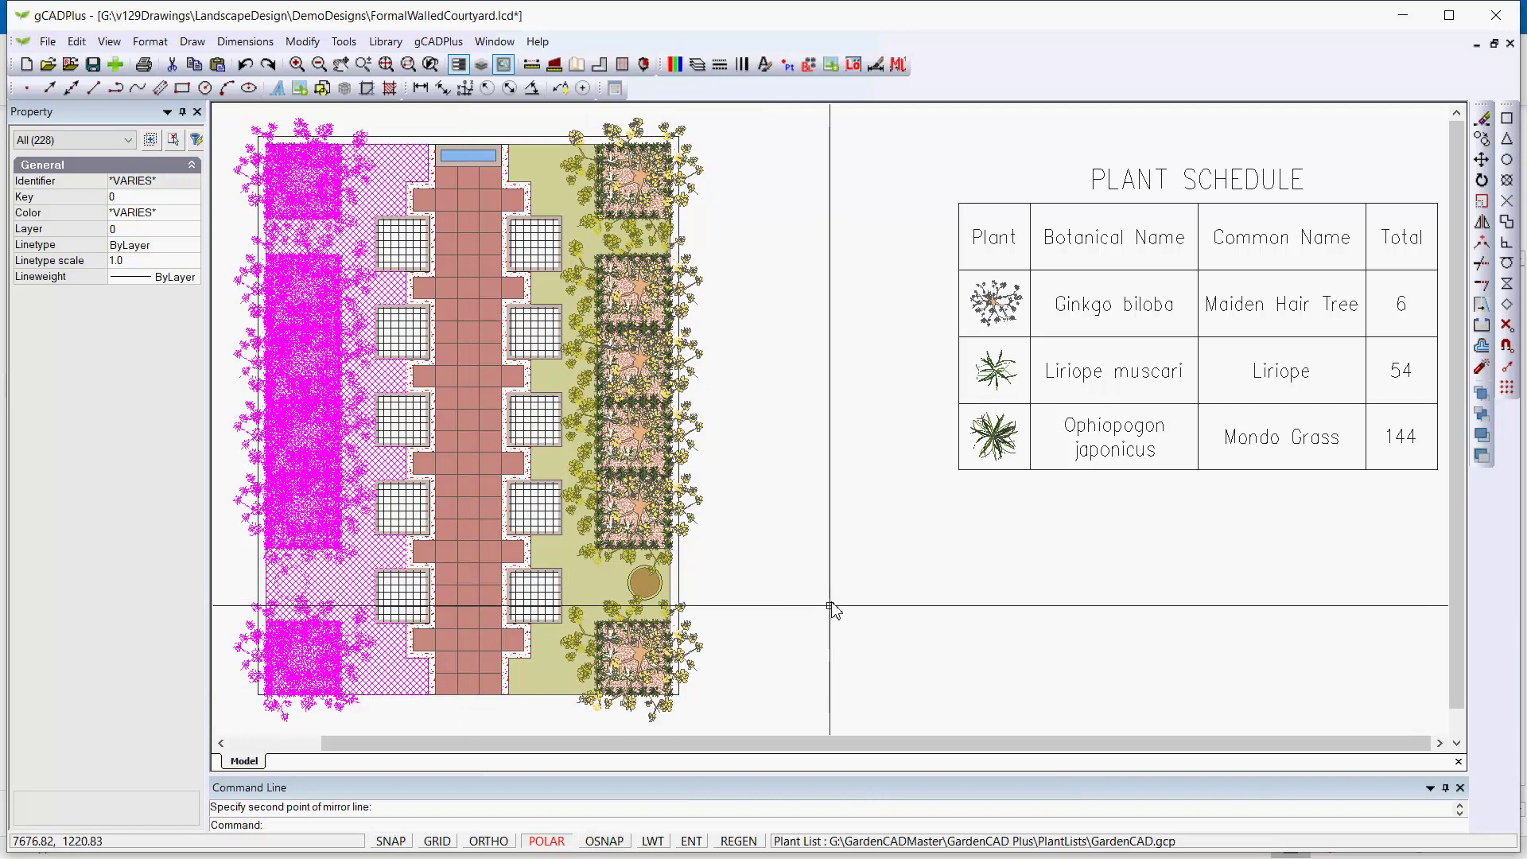
key("Escape")
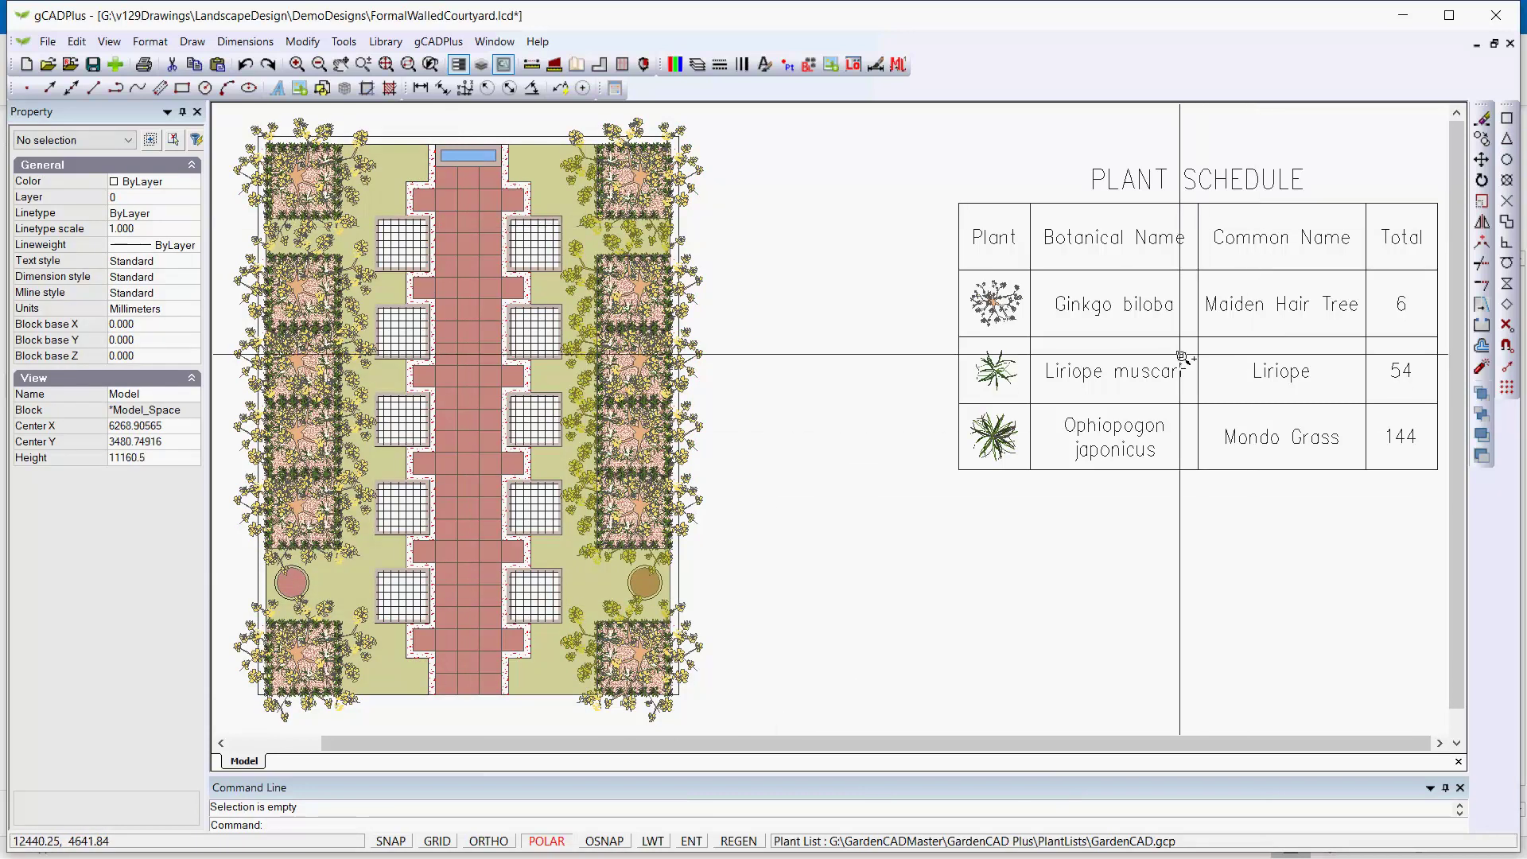
scroll(1181, 354, "down", 1)
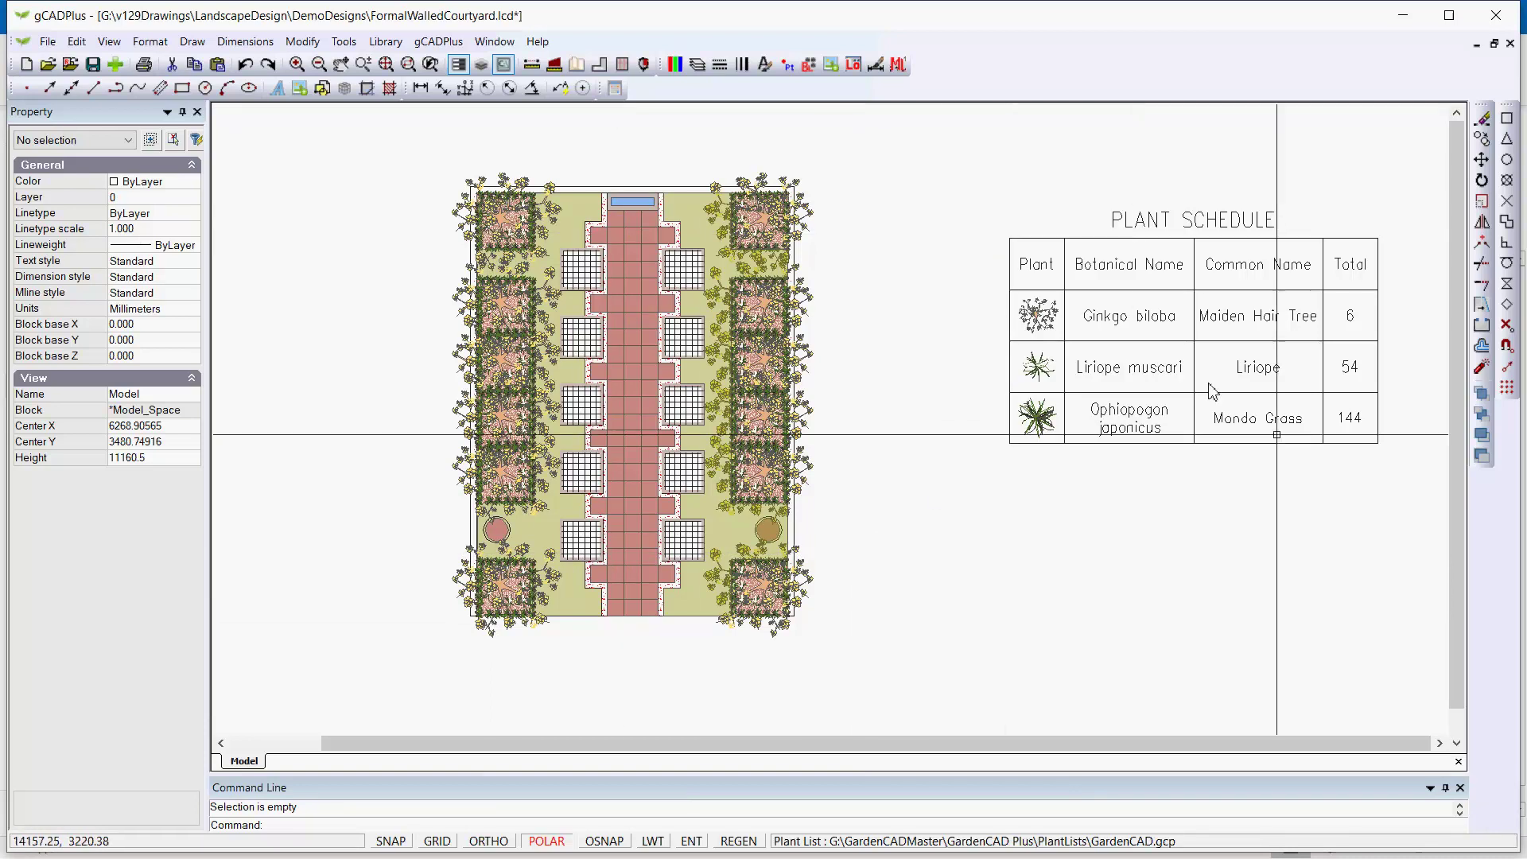
Run Update plant schedule so the totals become 12, 108 and 288
left_click(439, 41)
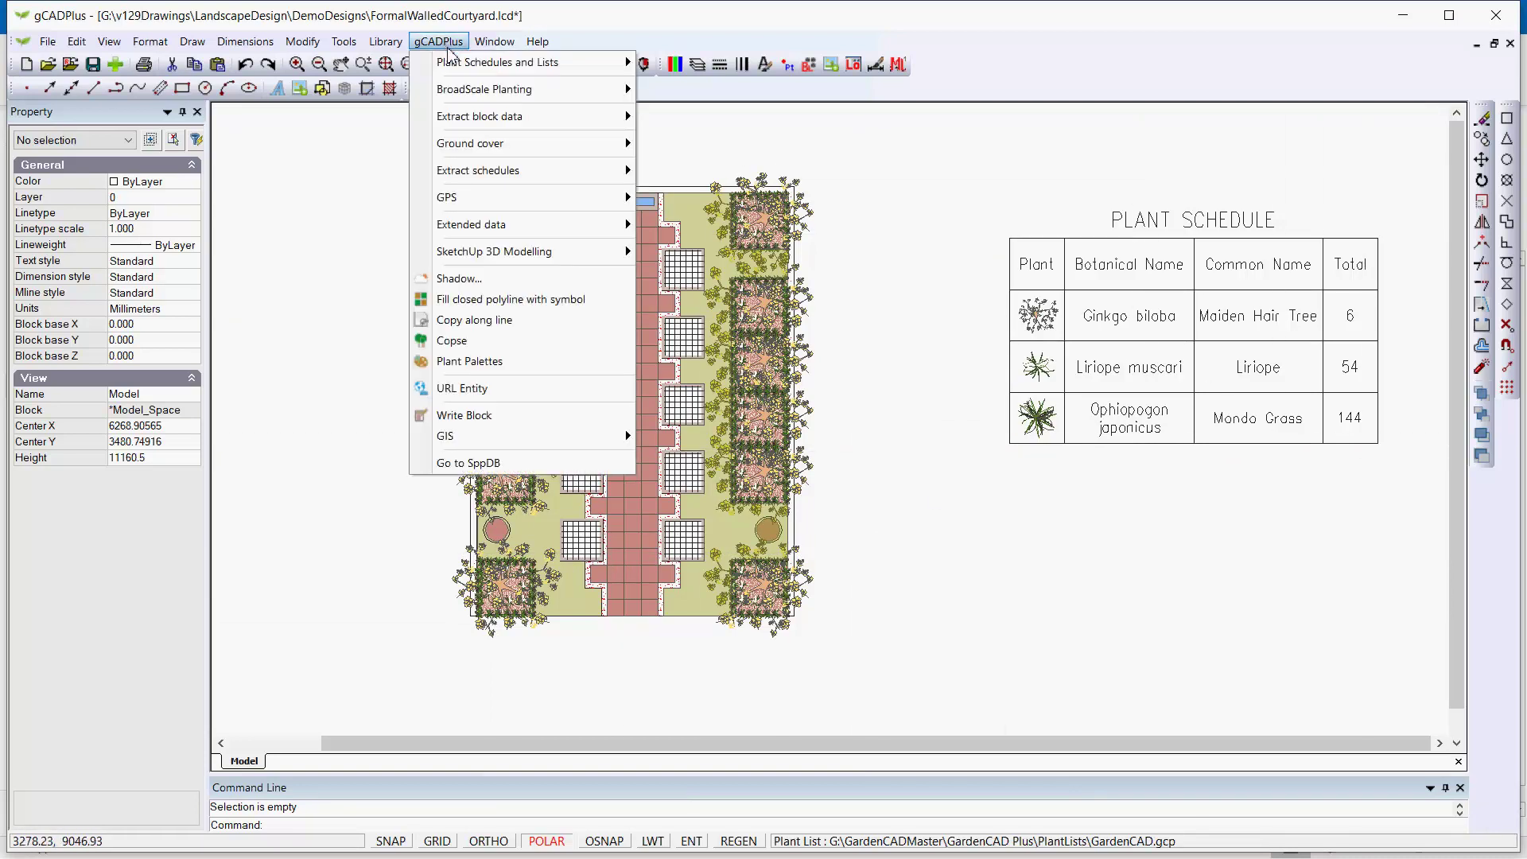
mouse_move(557, 62)
mouse_move(821, 289)
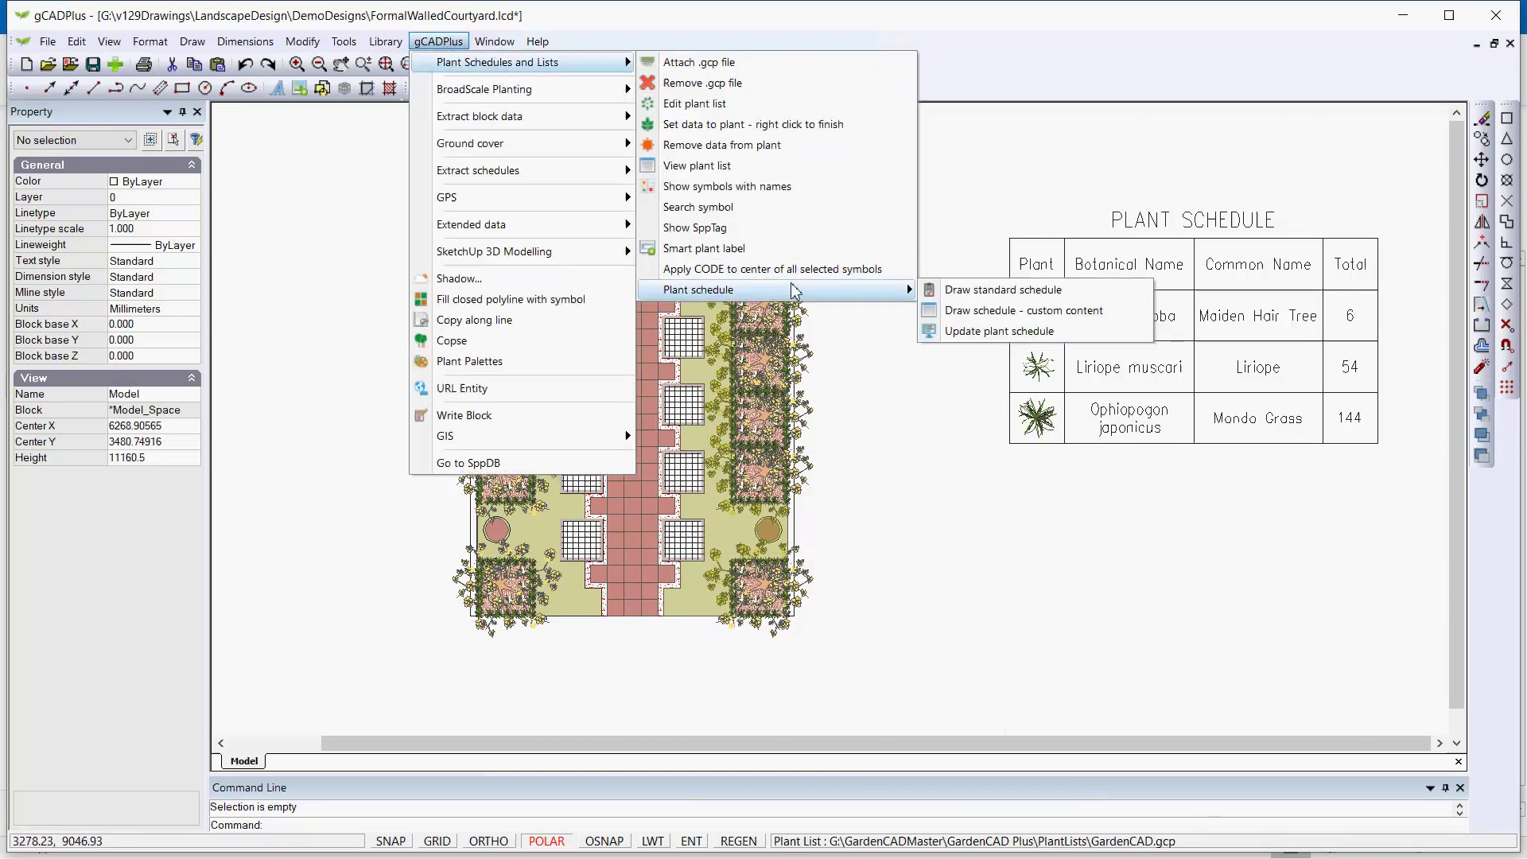
left_click(983, 332)
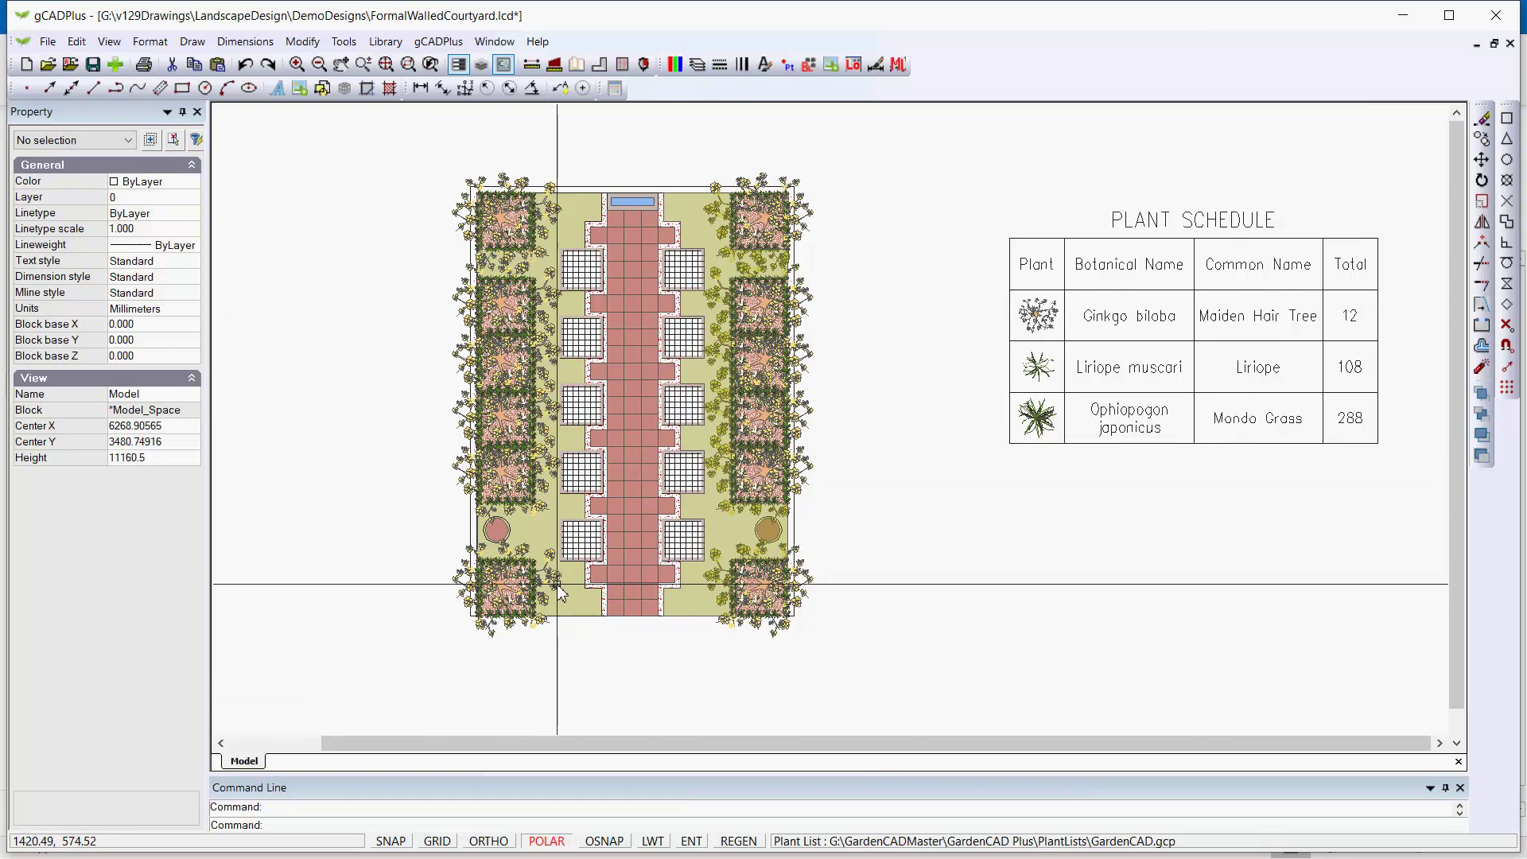
scroll(1153, 261, "up", 1)
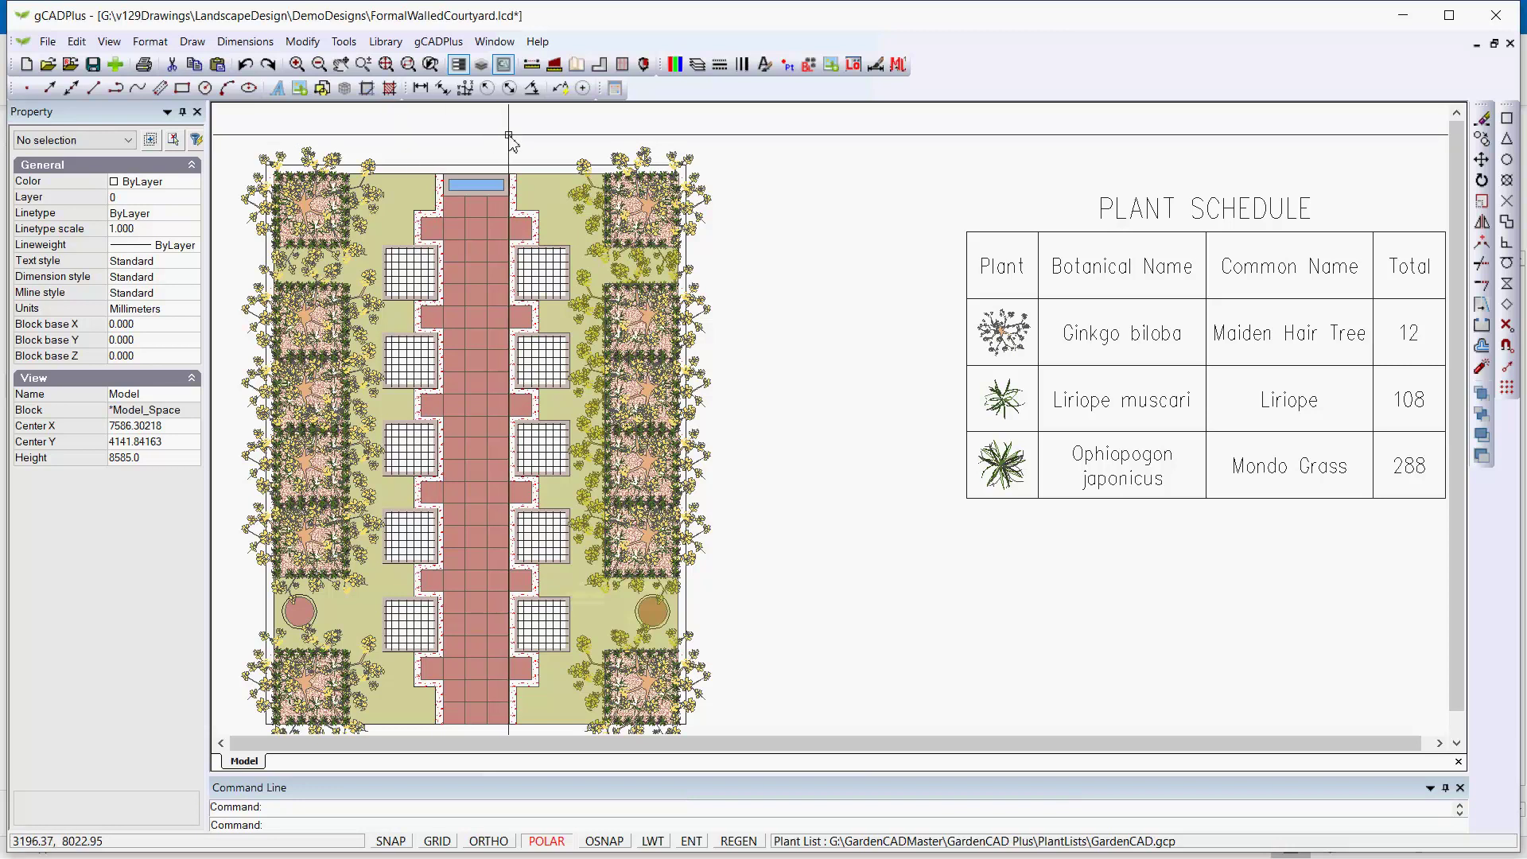
scroll(454, 263, "up", 2)
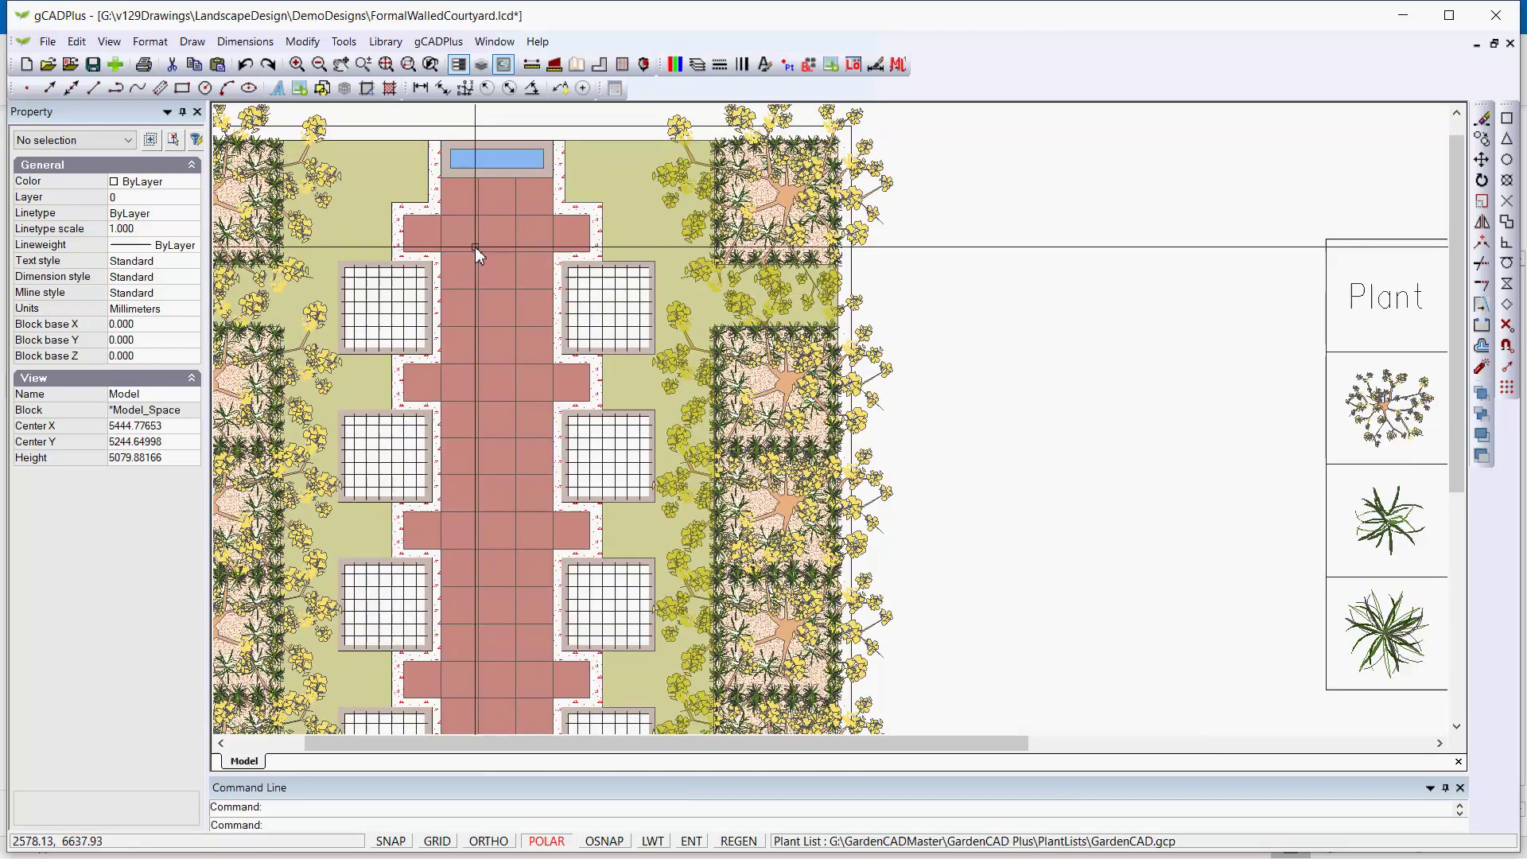
left_click(464, 205)
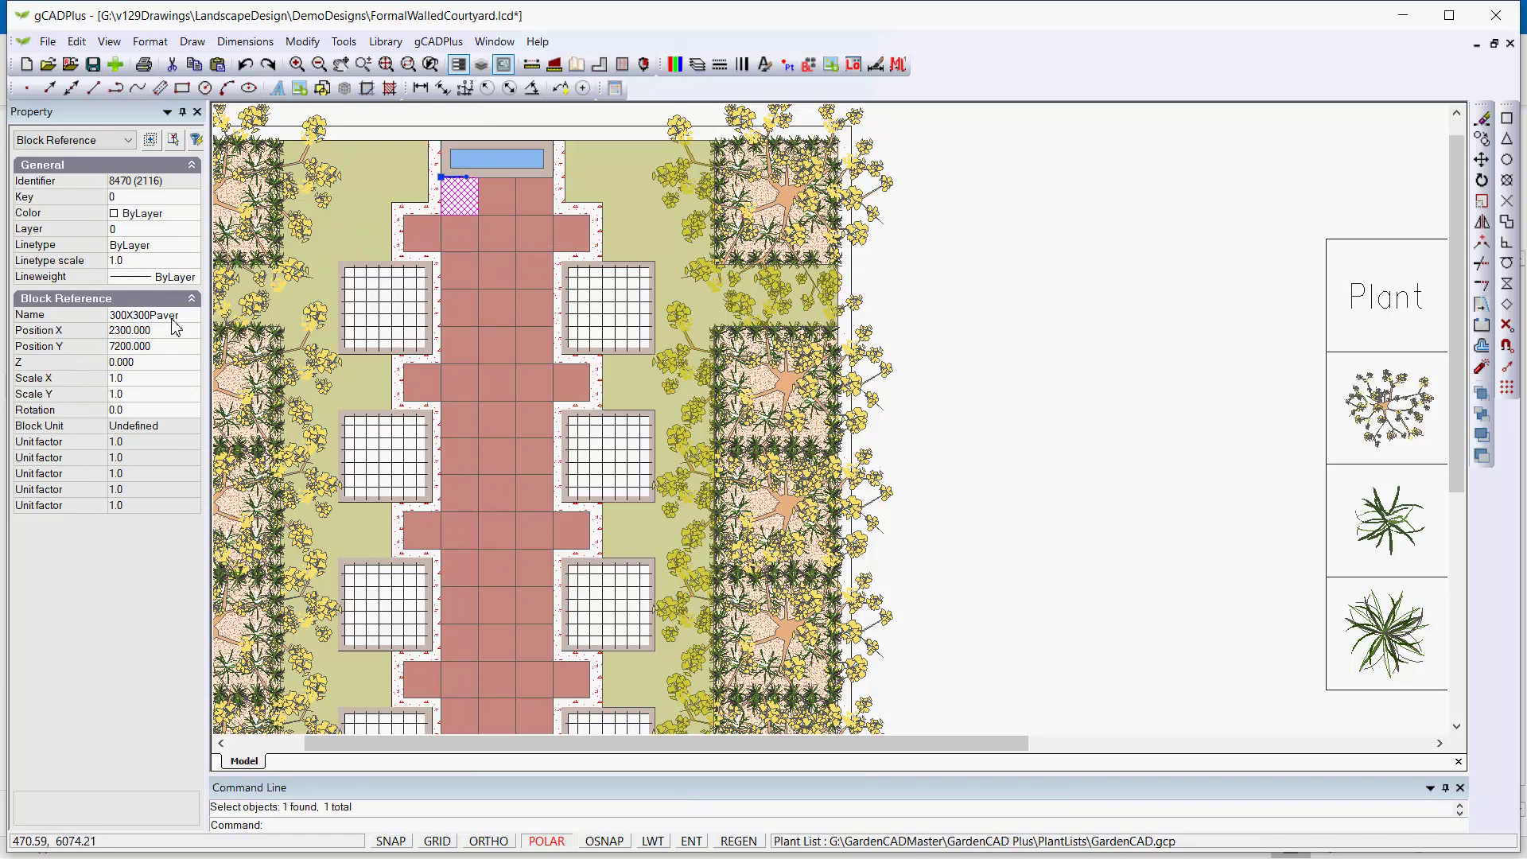
key("Escape")
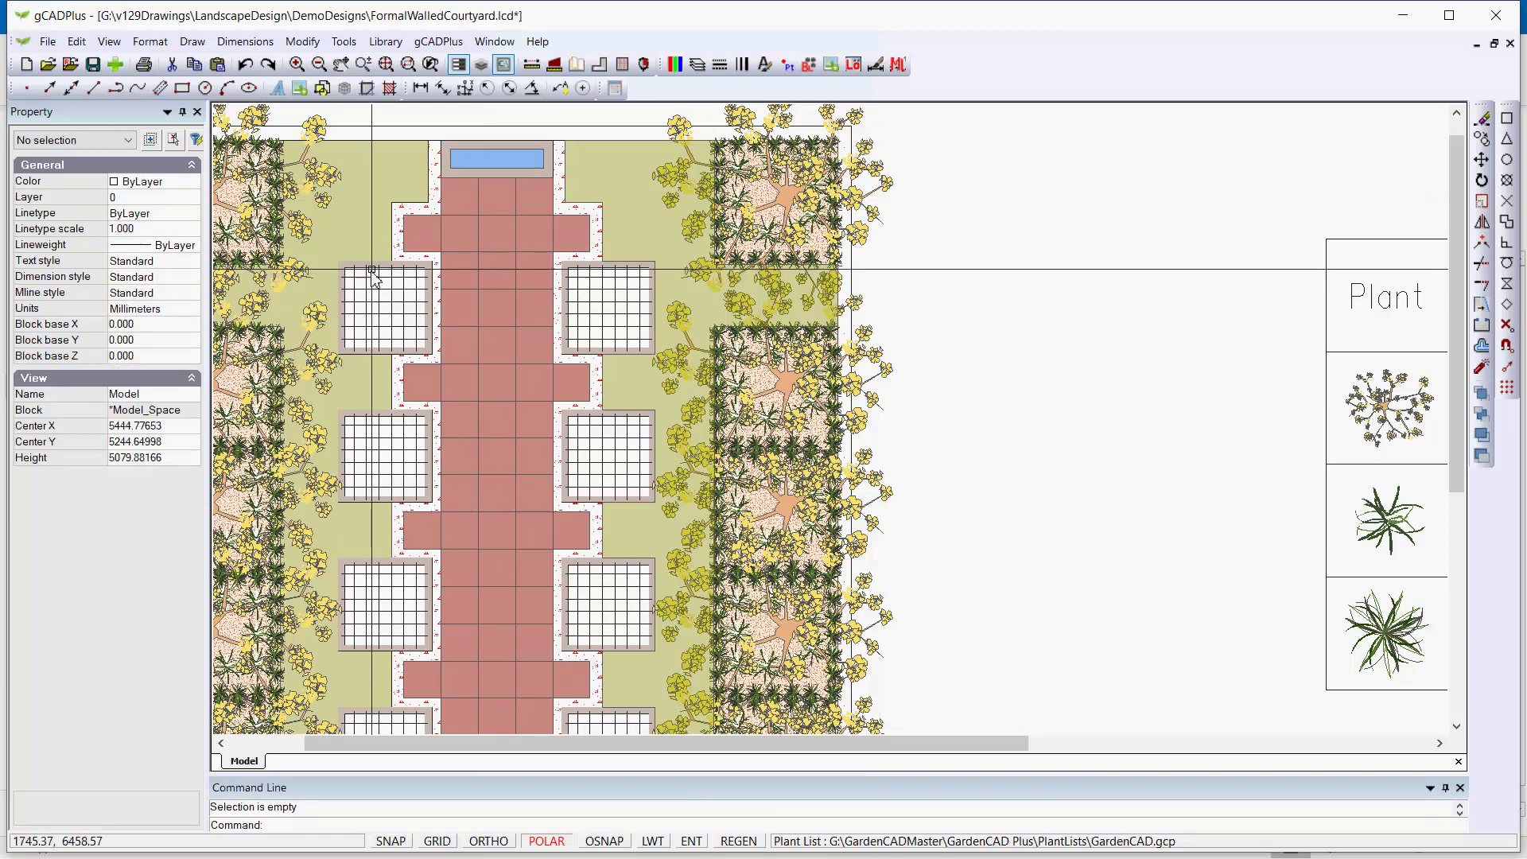
left_click(373, 267)
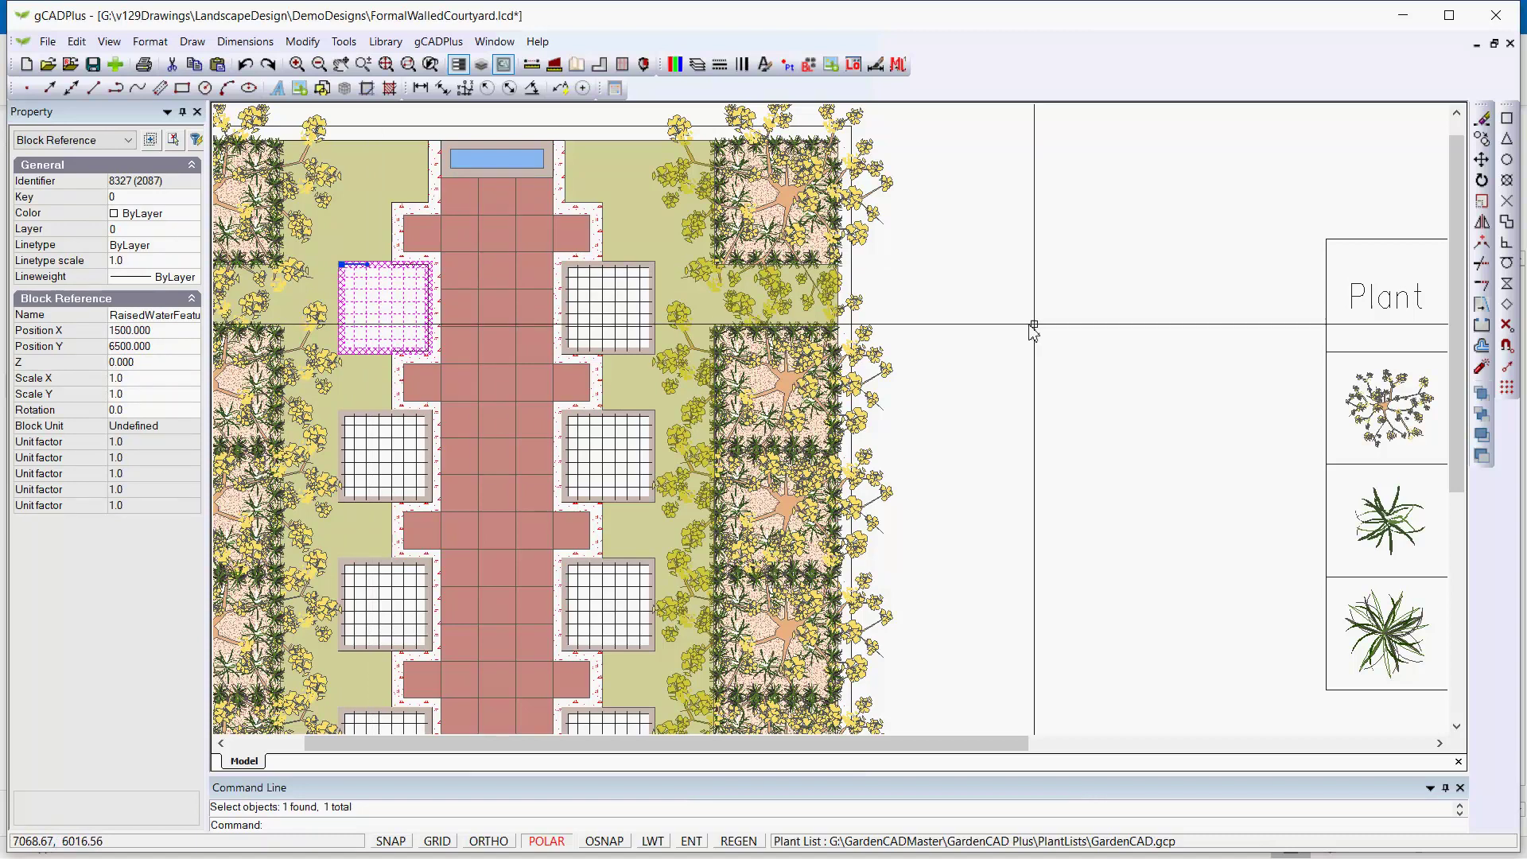
key("Escape")
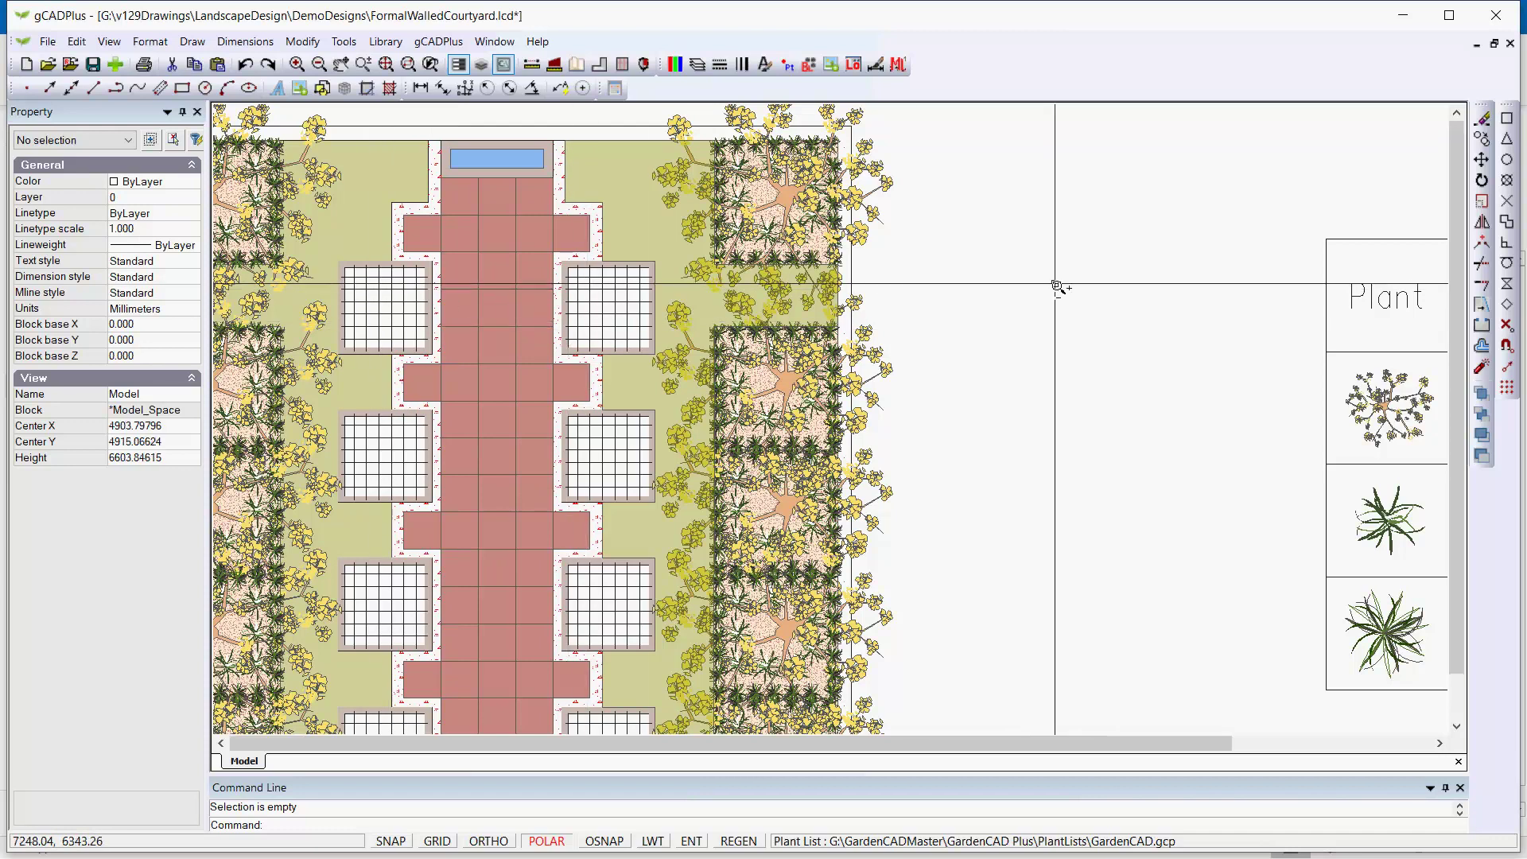
Start the extract-blocks-from-an-area command and window the entire courtyard plan
scroll(1055, 296, "down", 5)
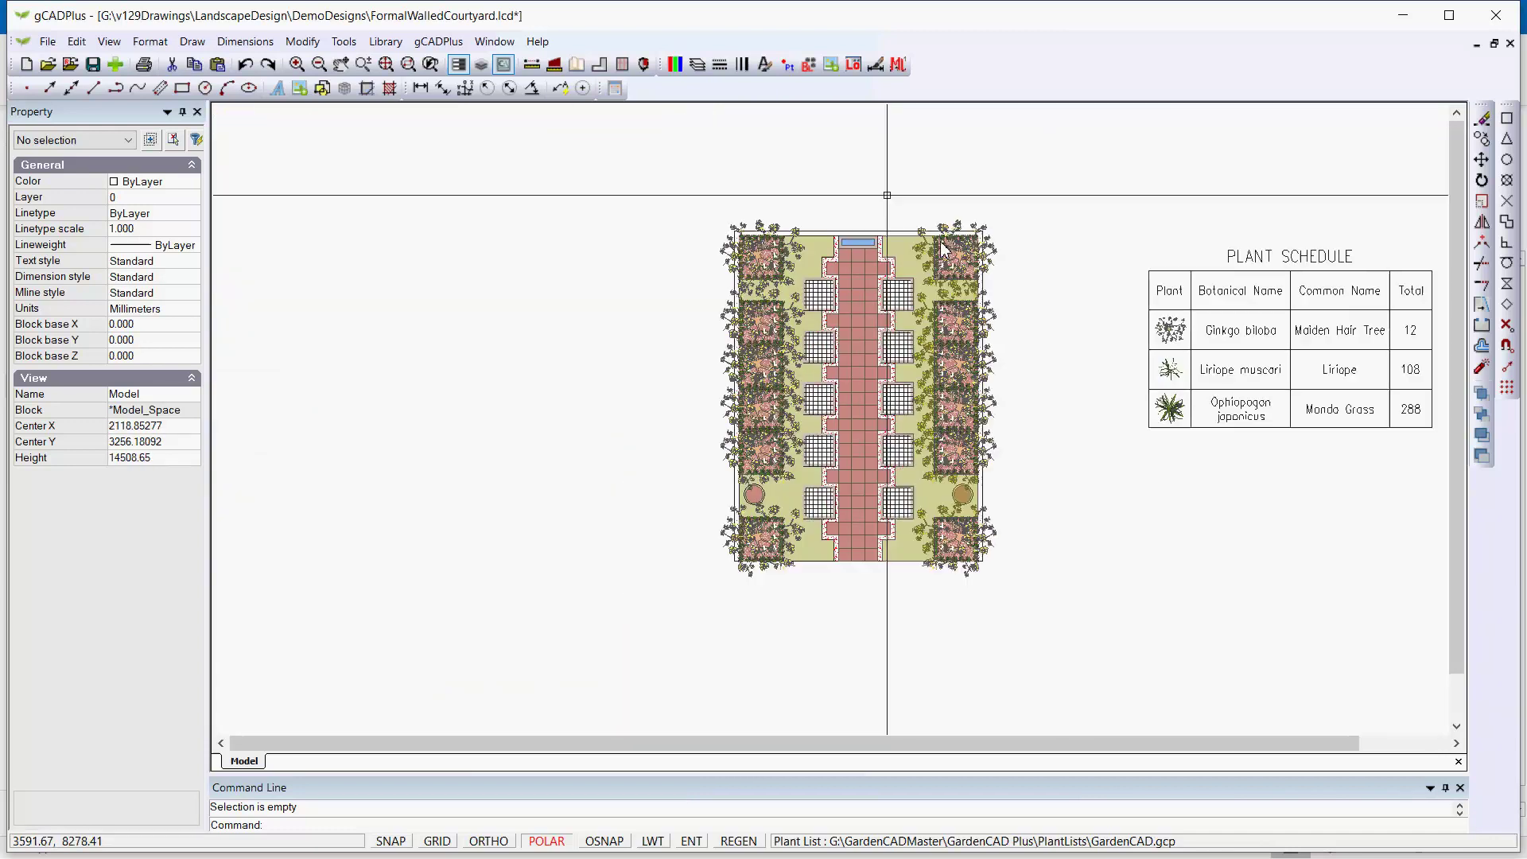
left_click(433, 45)
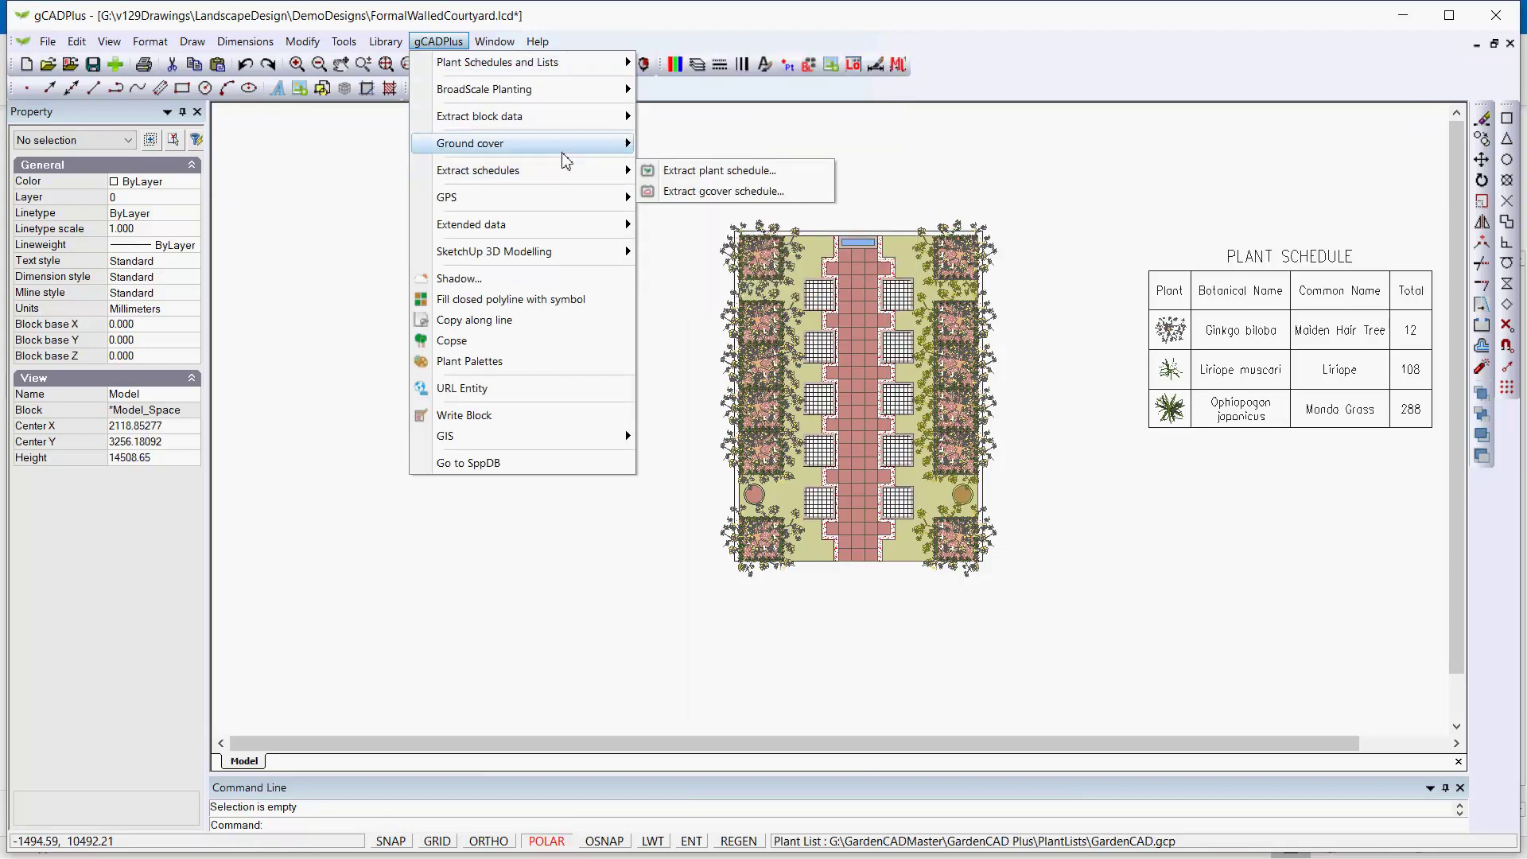
mouse_move(605, 129)
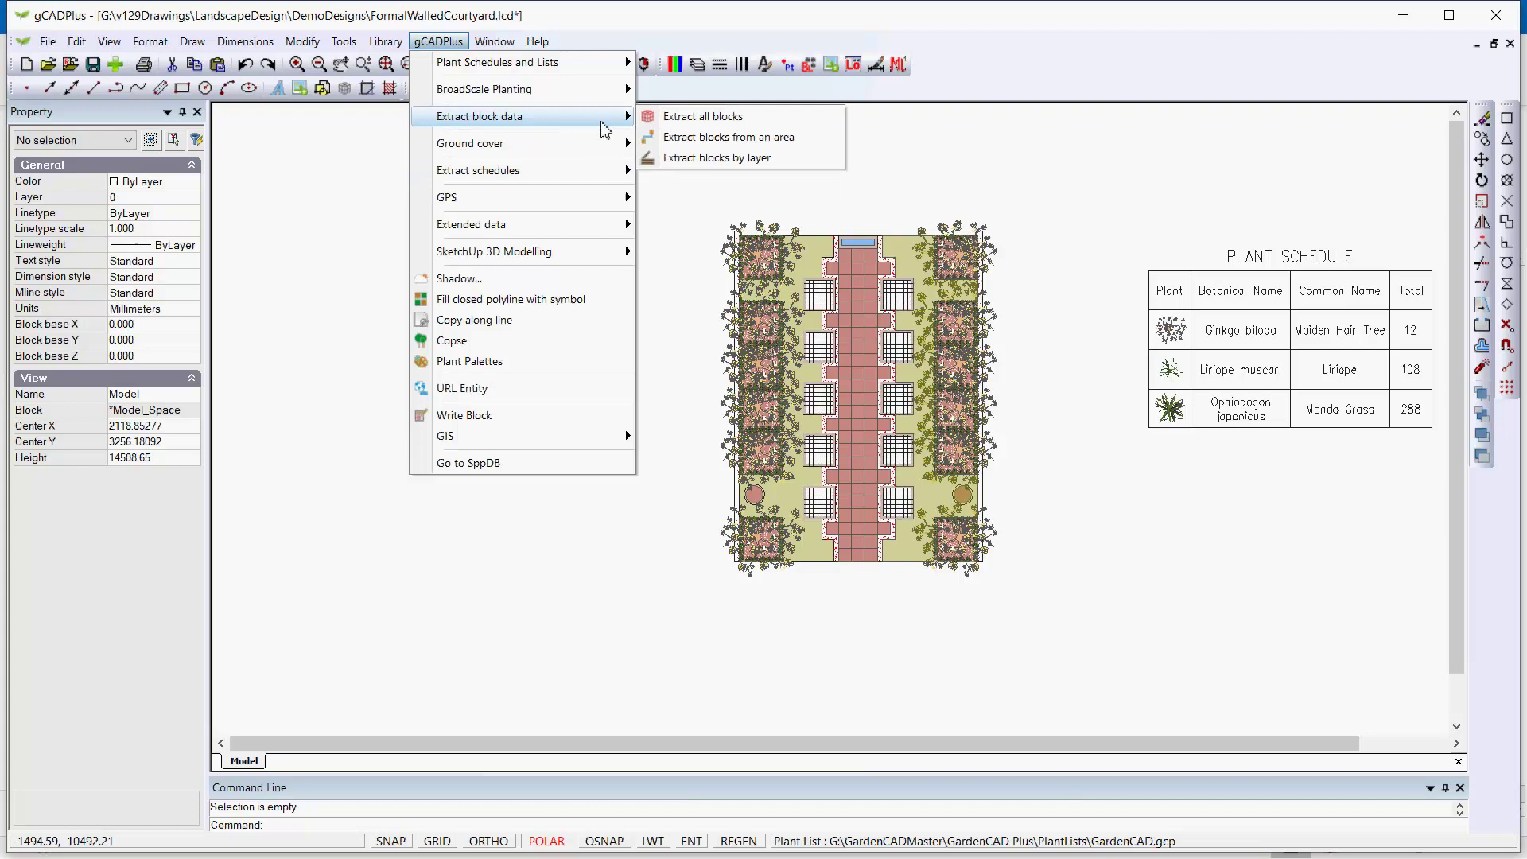
left_click(699, 137)
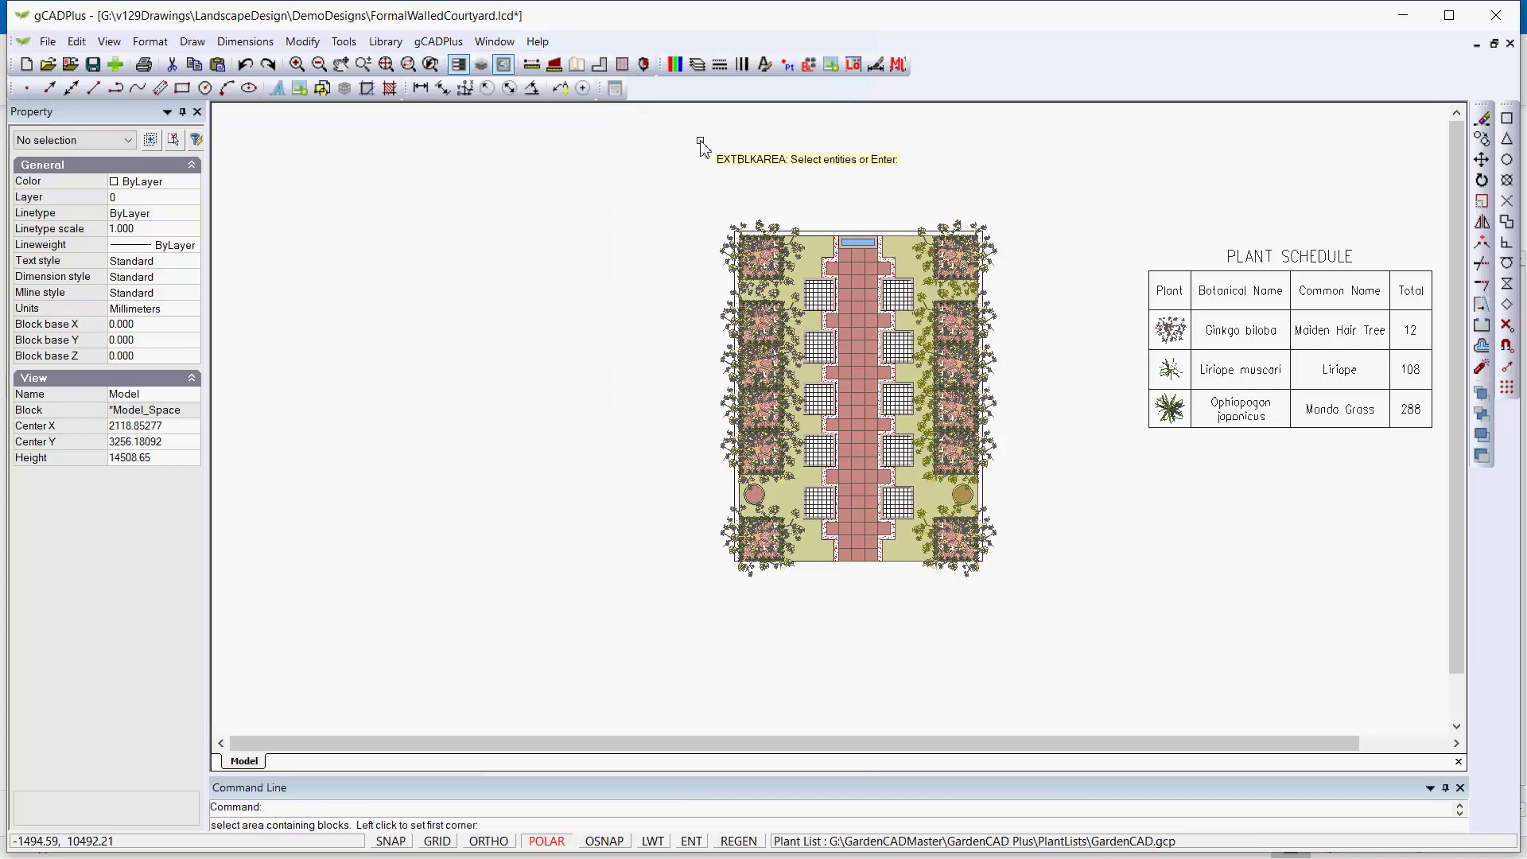
left_click(705, 186)
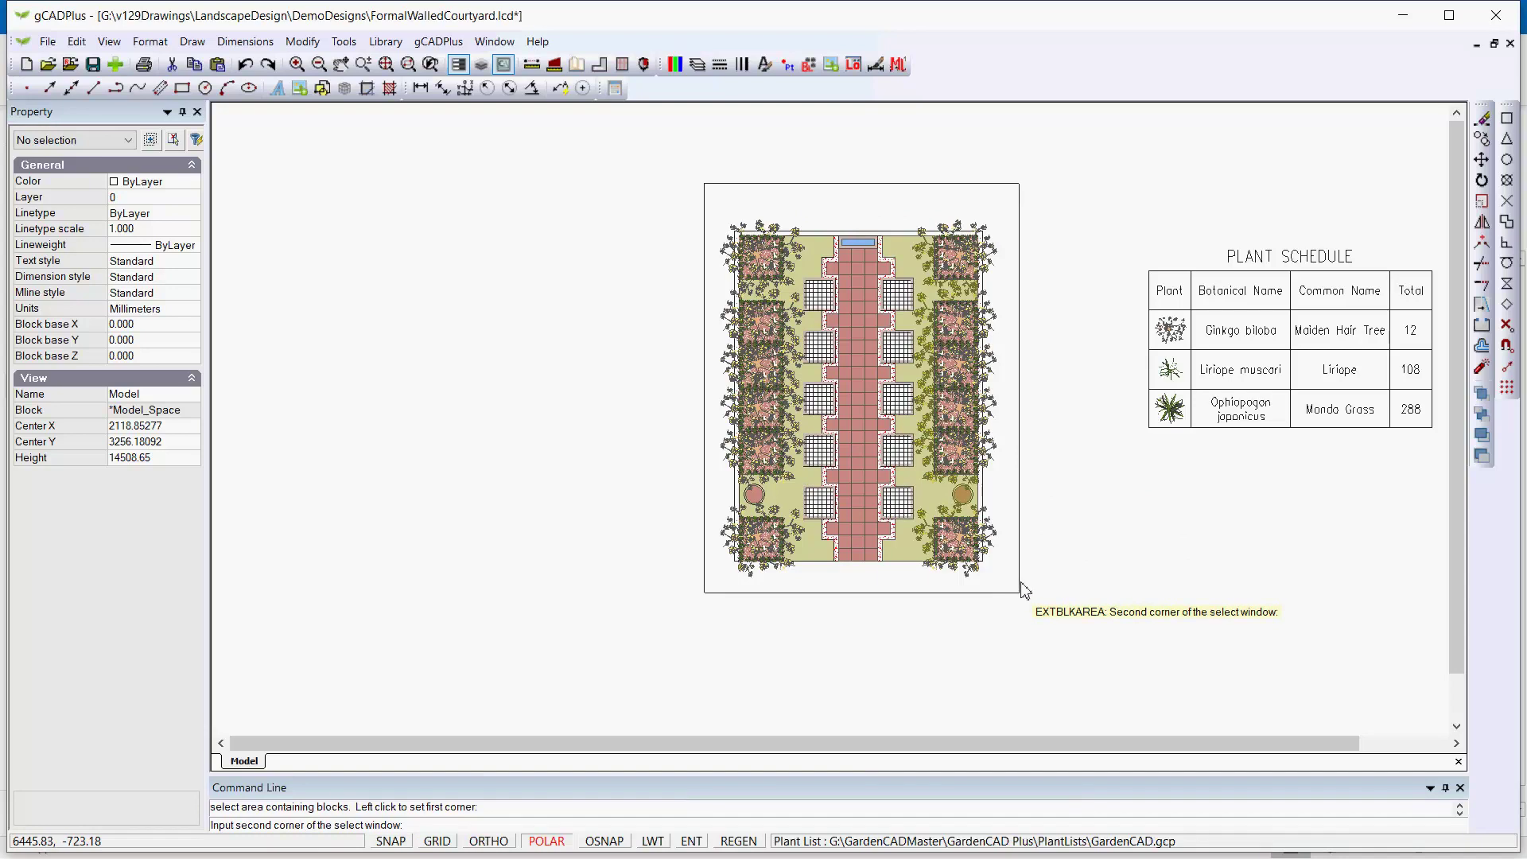
left_click(1021, 589)
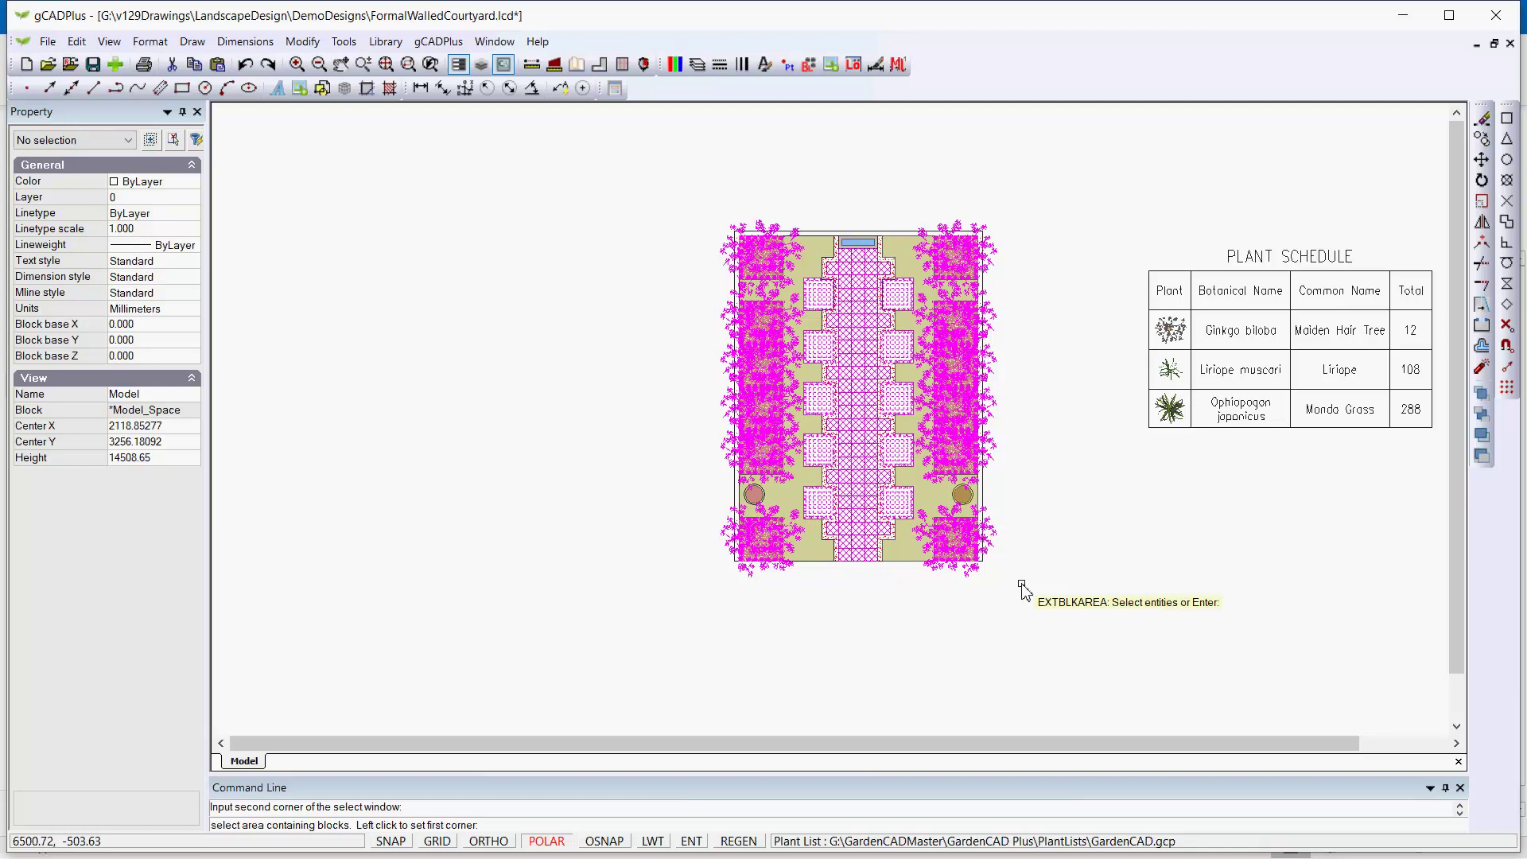
Save the extracted block list to the Desktop as Blocks.csv
key("Return")
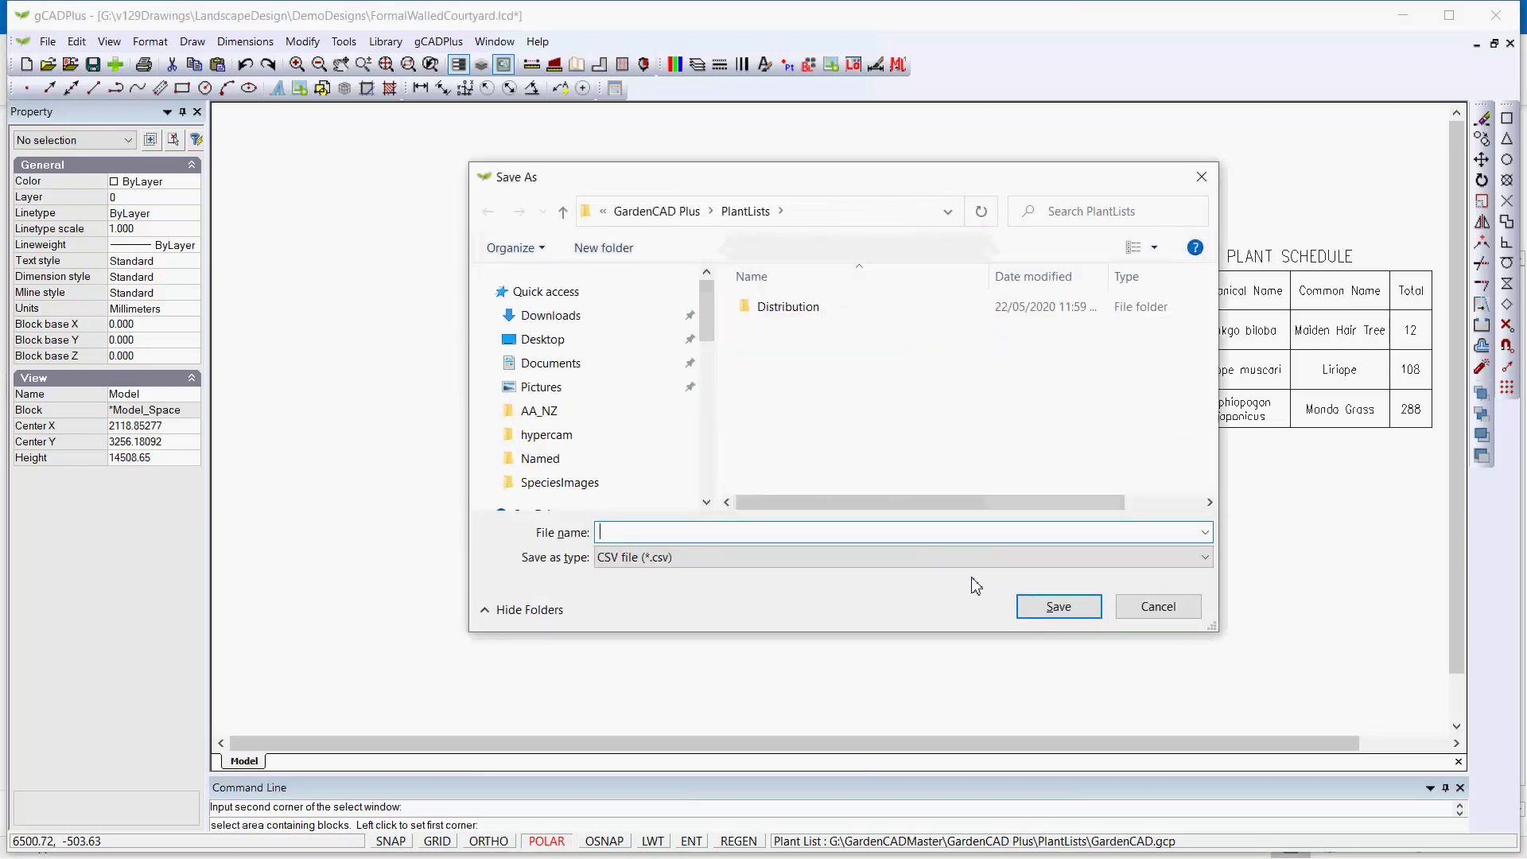
left_click(542, 342)
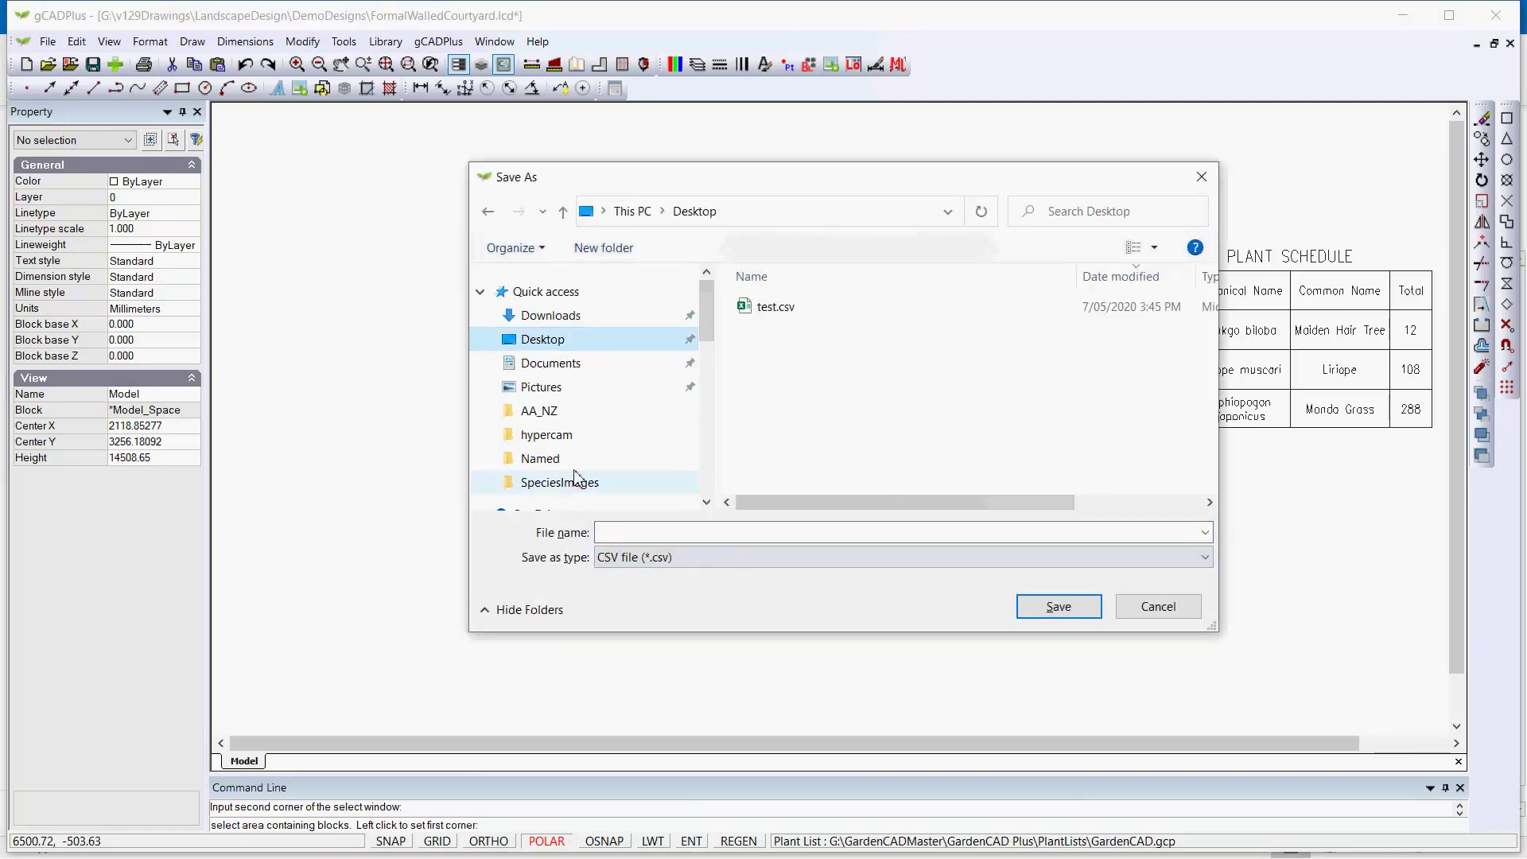
left_click(623, 532)
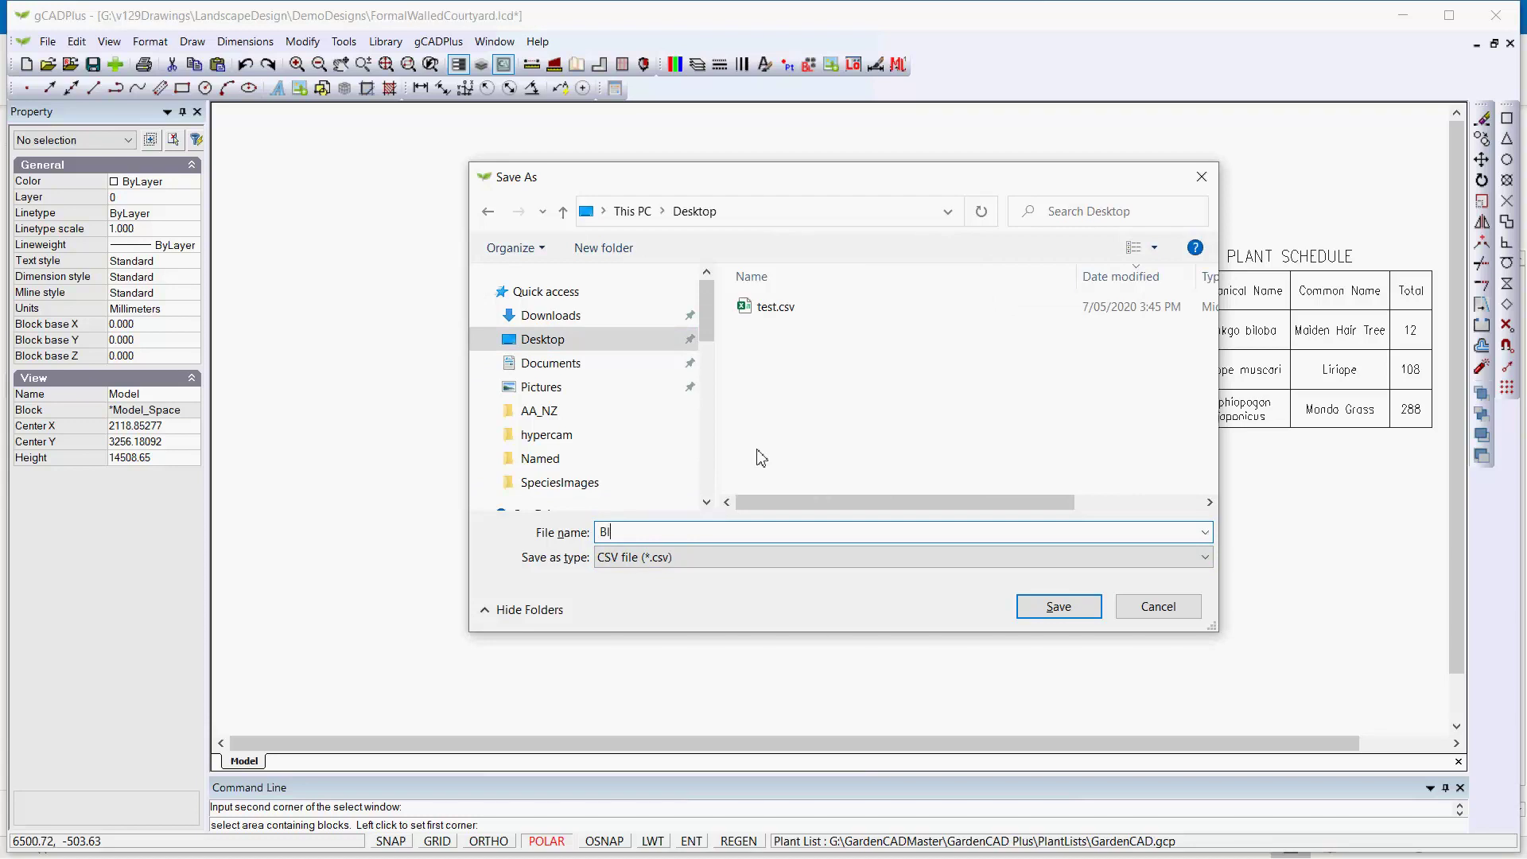
type("Blocks")
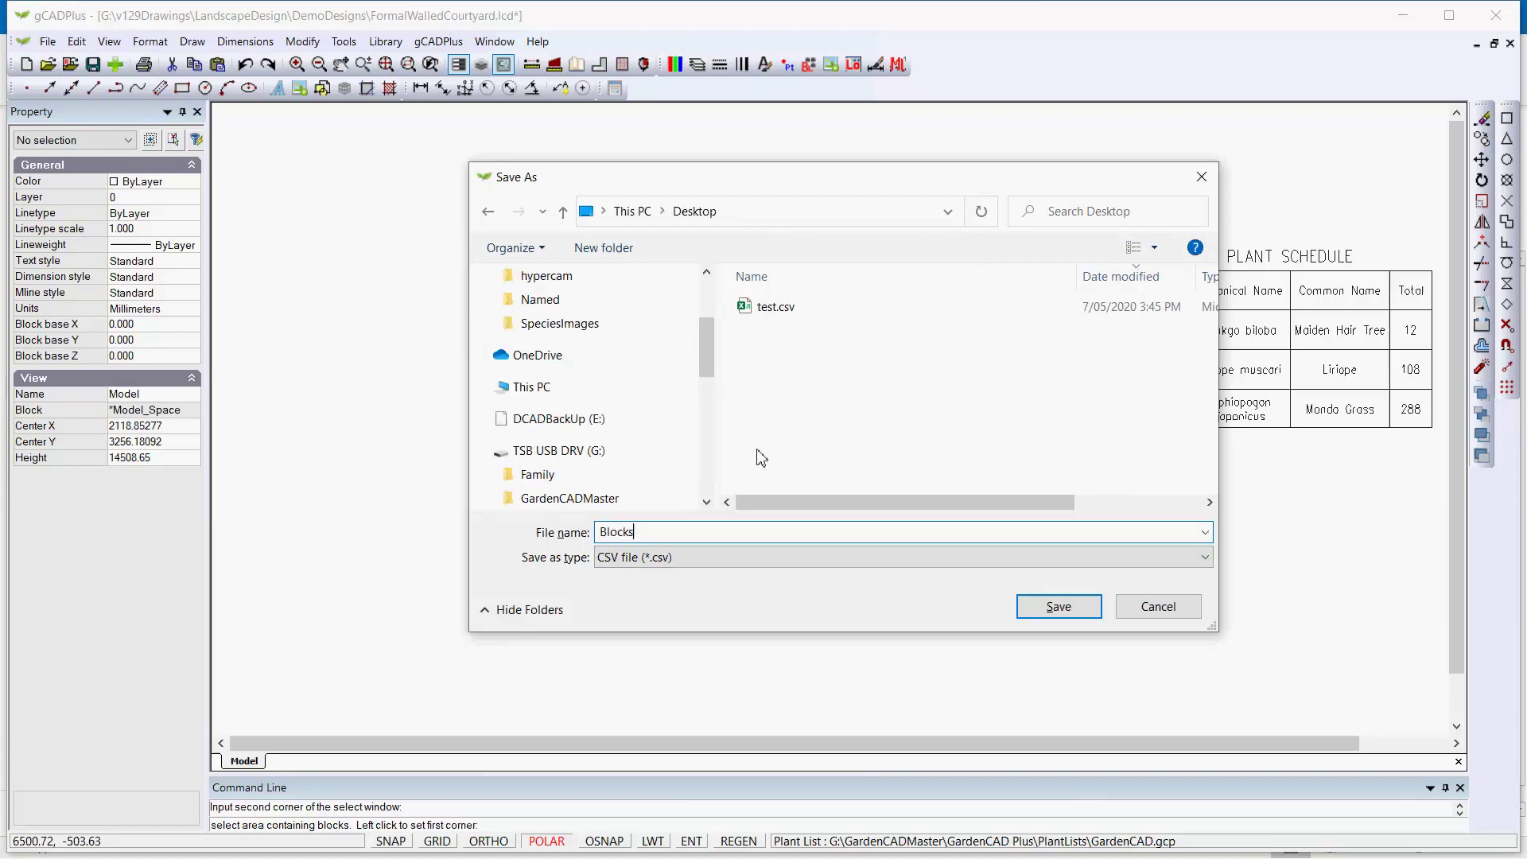
key("Return")
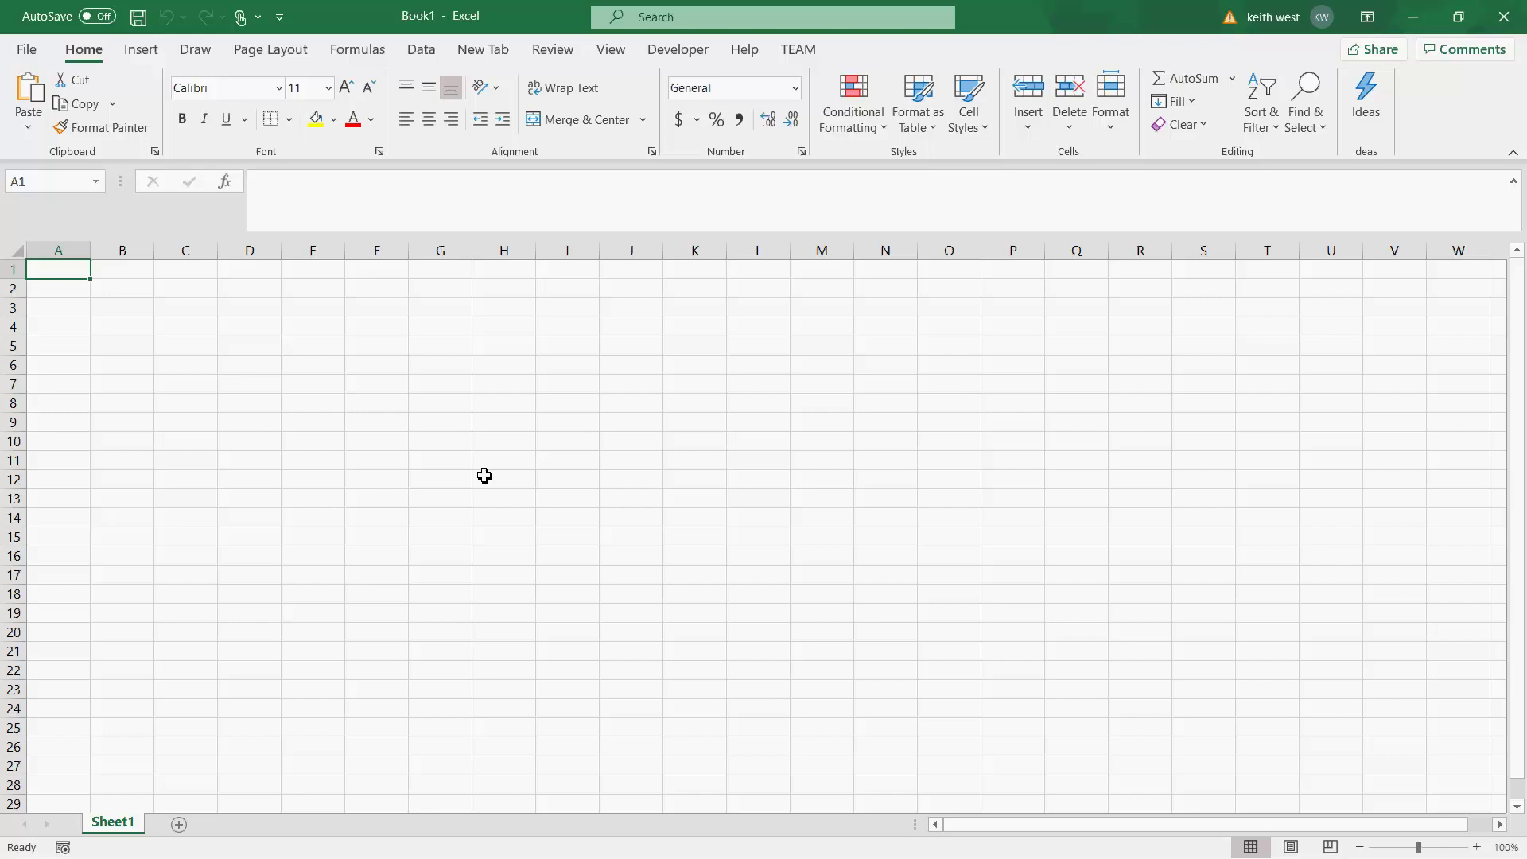
Import Blocks.csv from the Desktop using Data > From Text/CSV
left_click(419, 56)
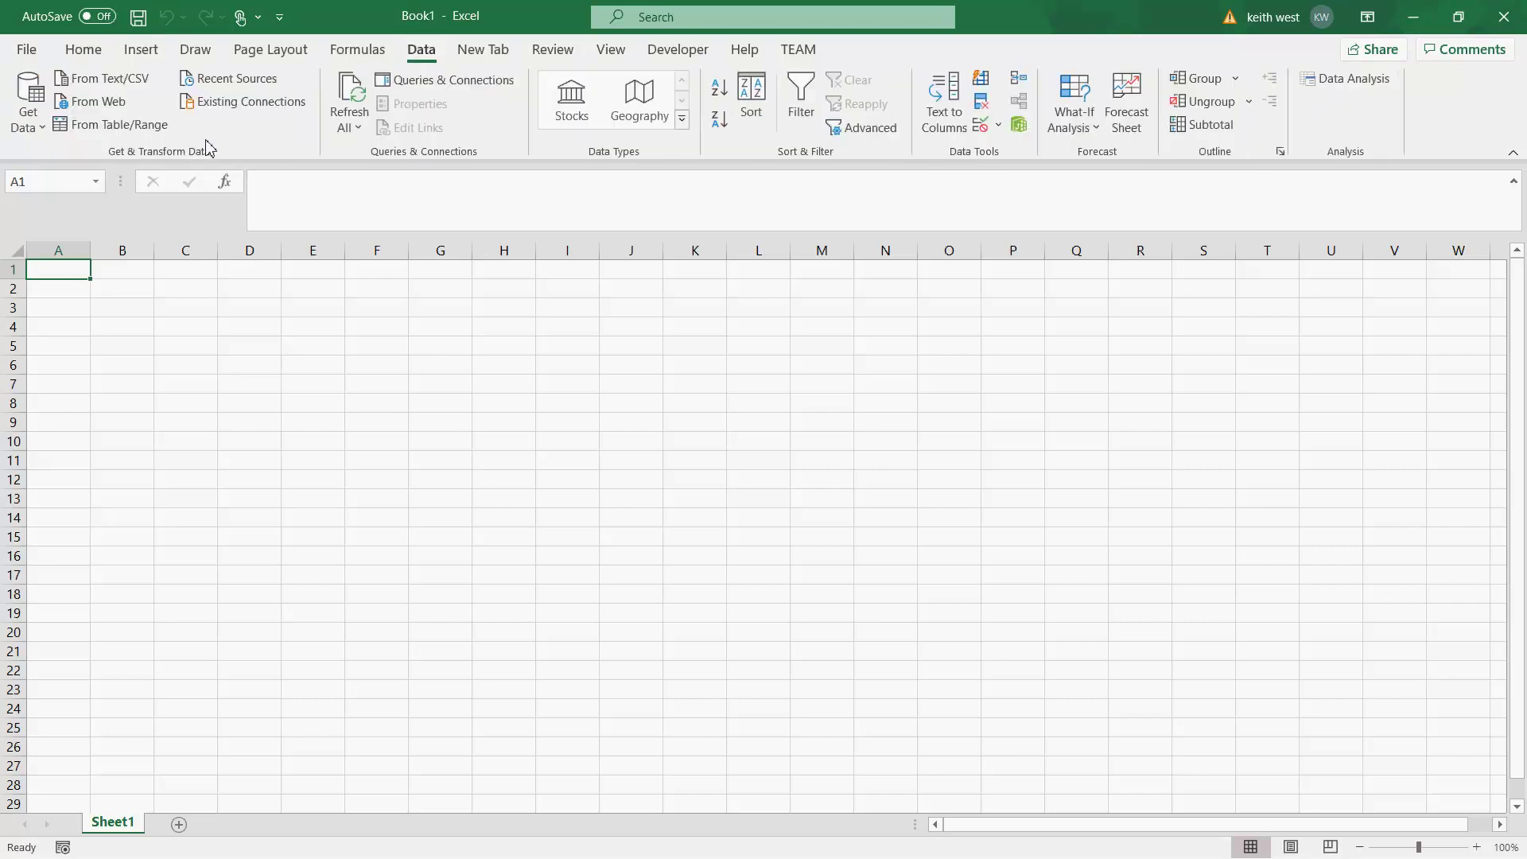
left_click(124, 81)
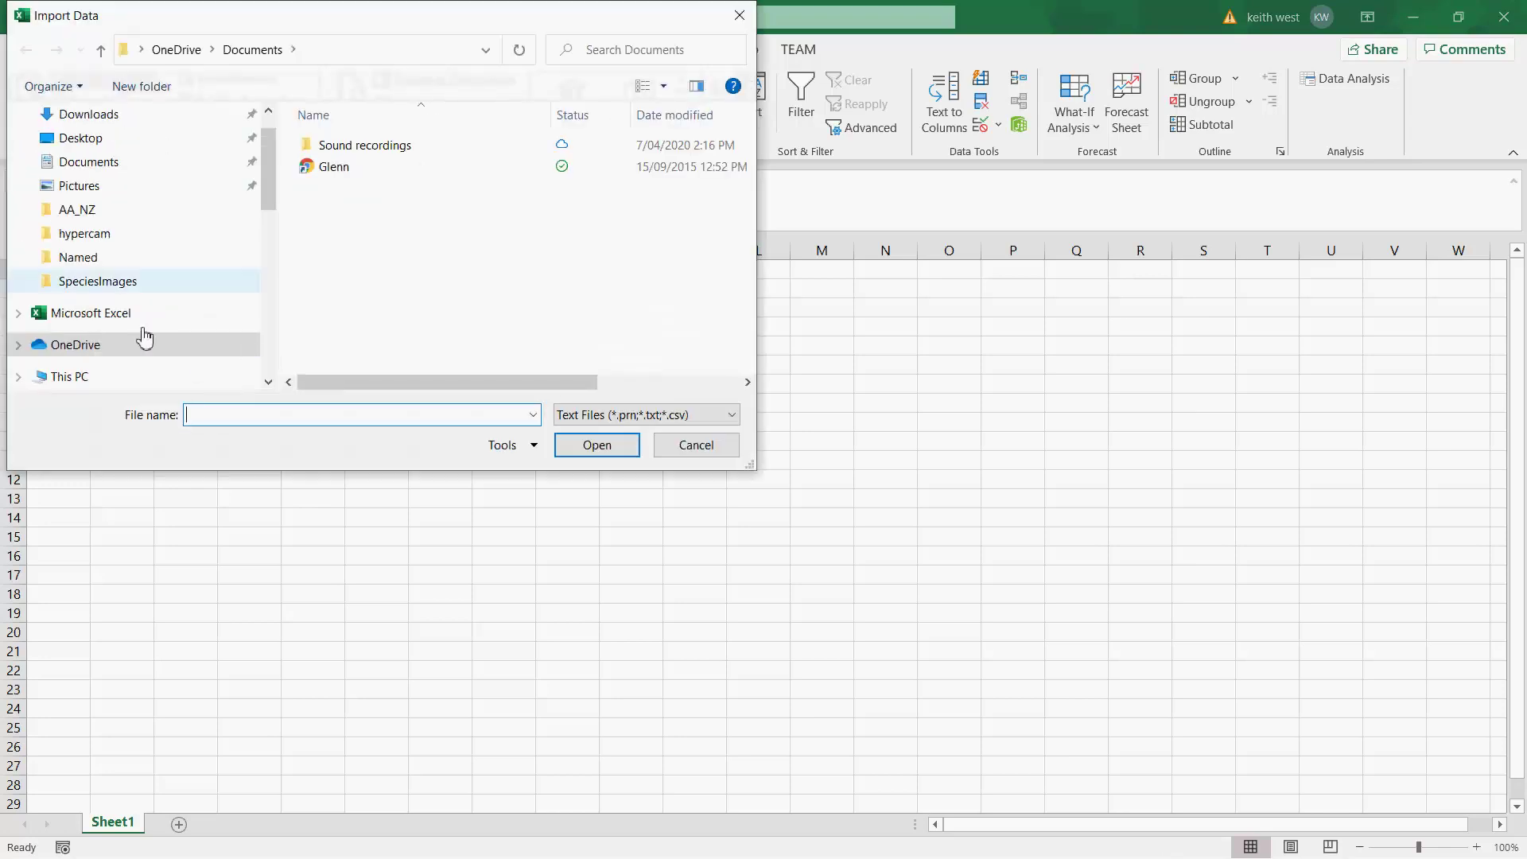
left_click(81, 142)
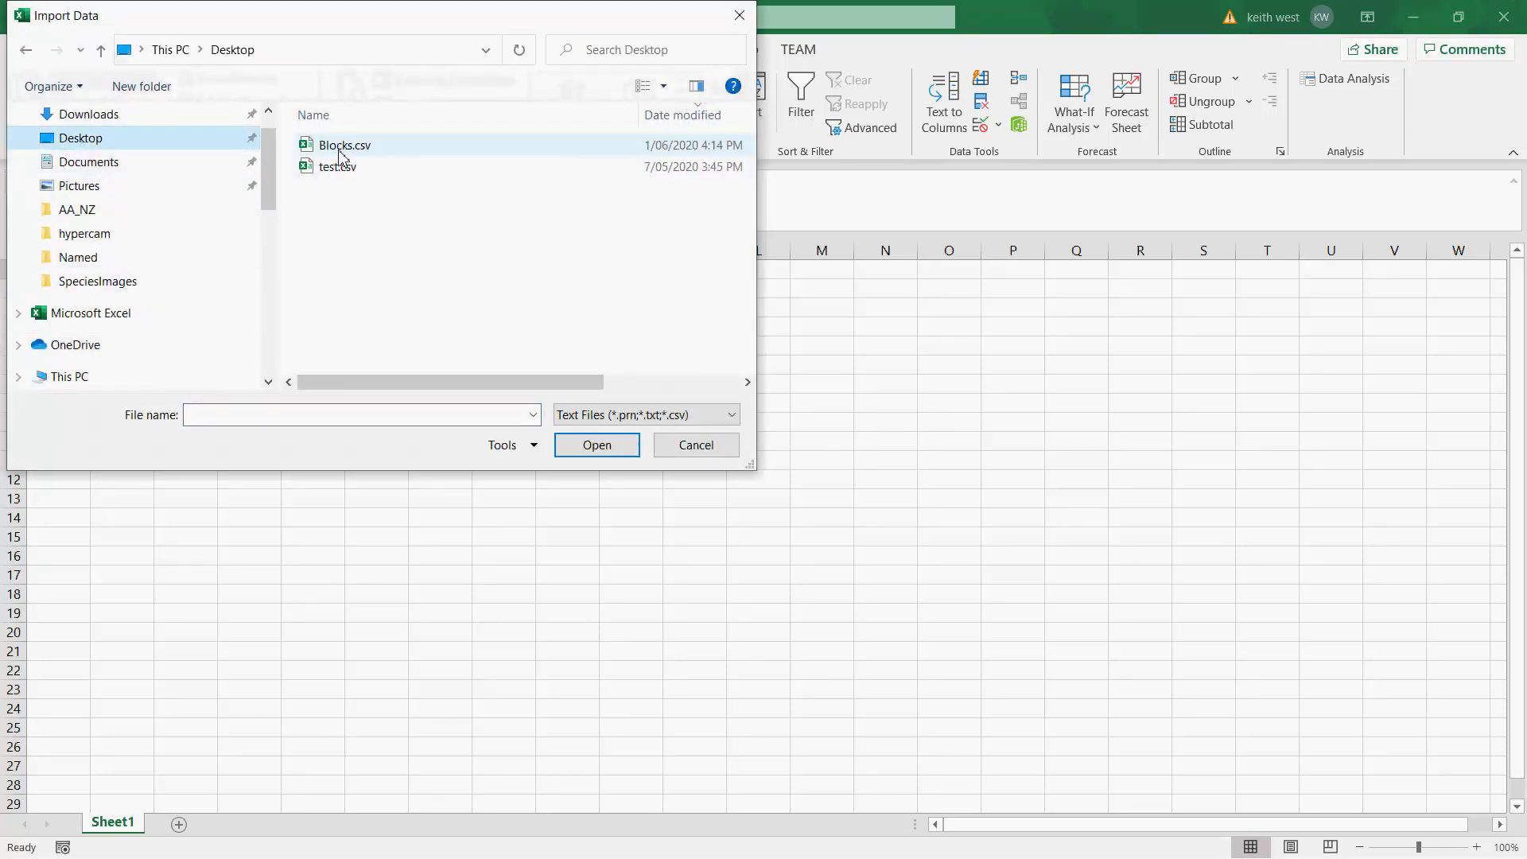
left_click(339, 151)
left_click(599, 447)
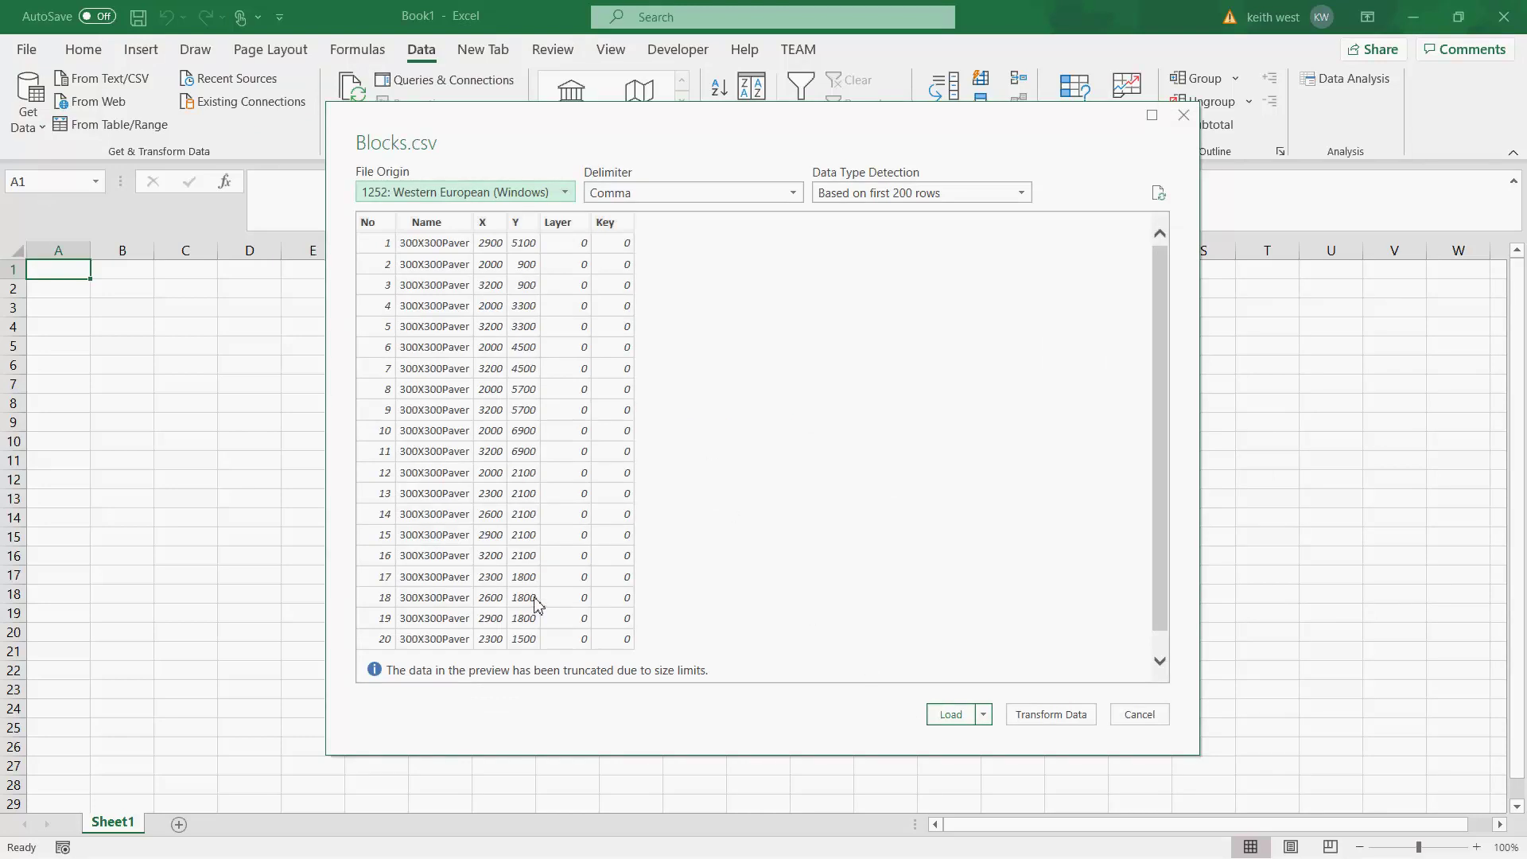
Load the Blocks.csv preview into the workbook and scroll to the table's last row
left_click(959, 718)
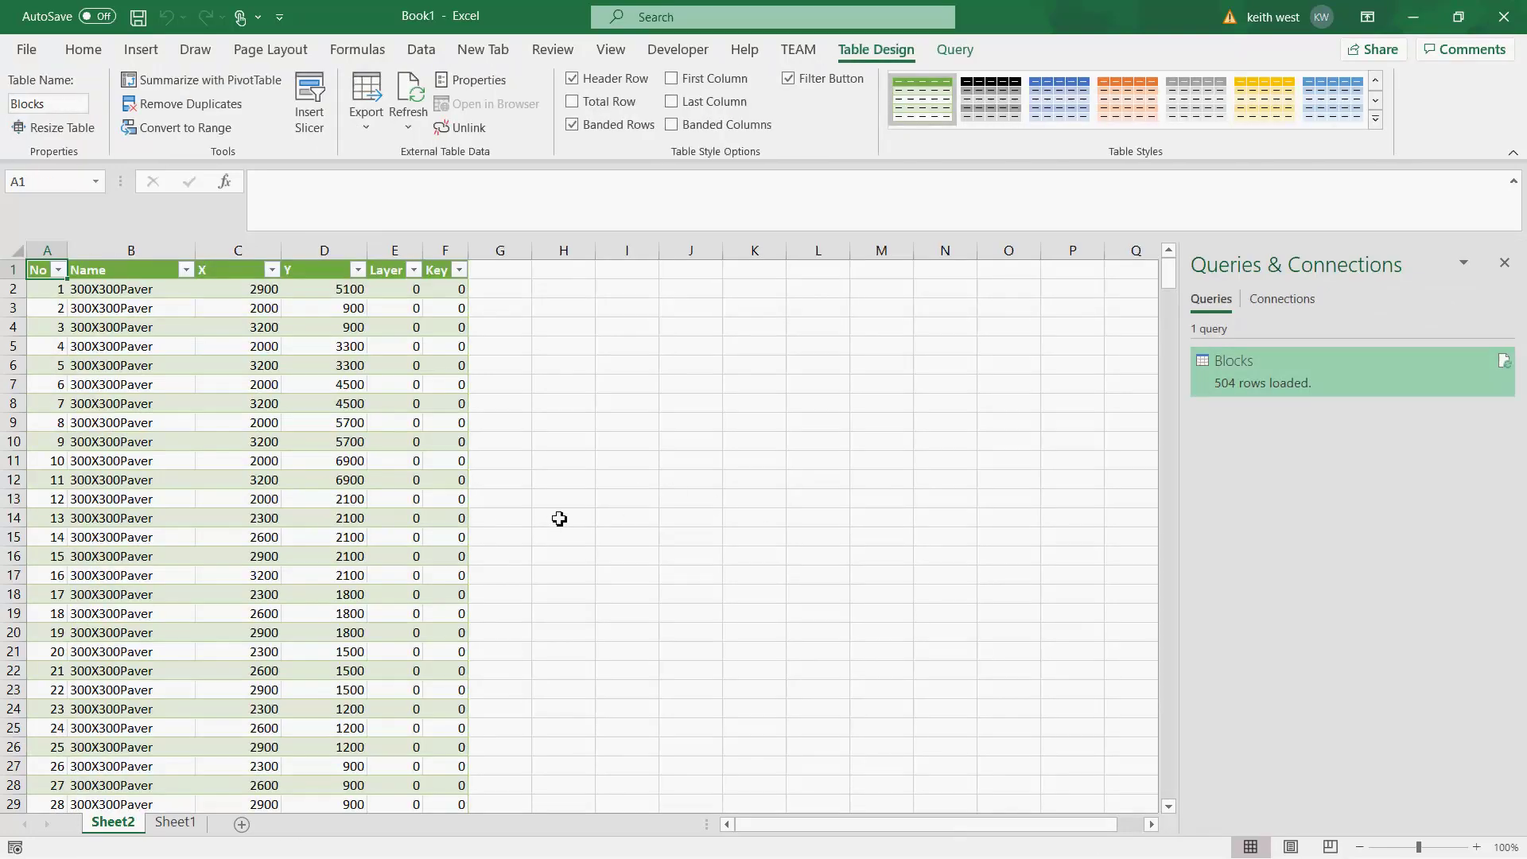
scroll(559, 518, "down", 12)
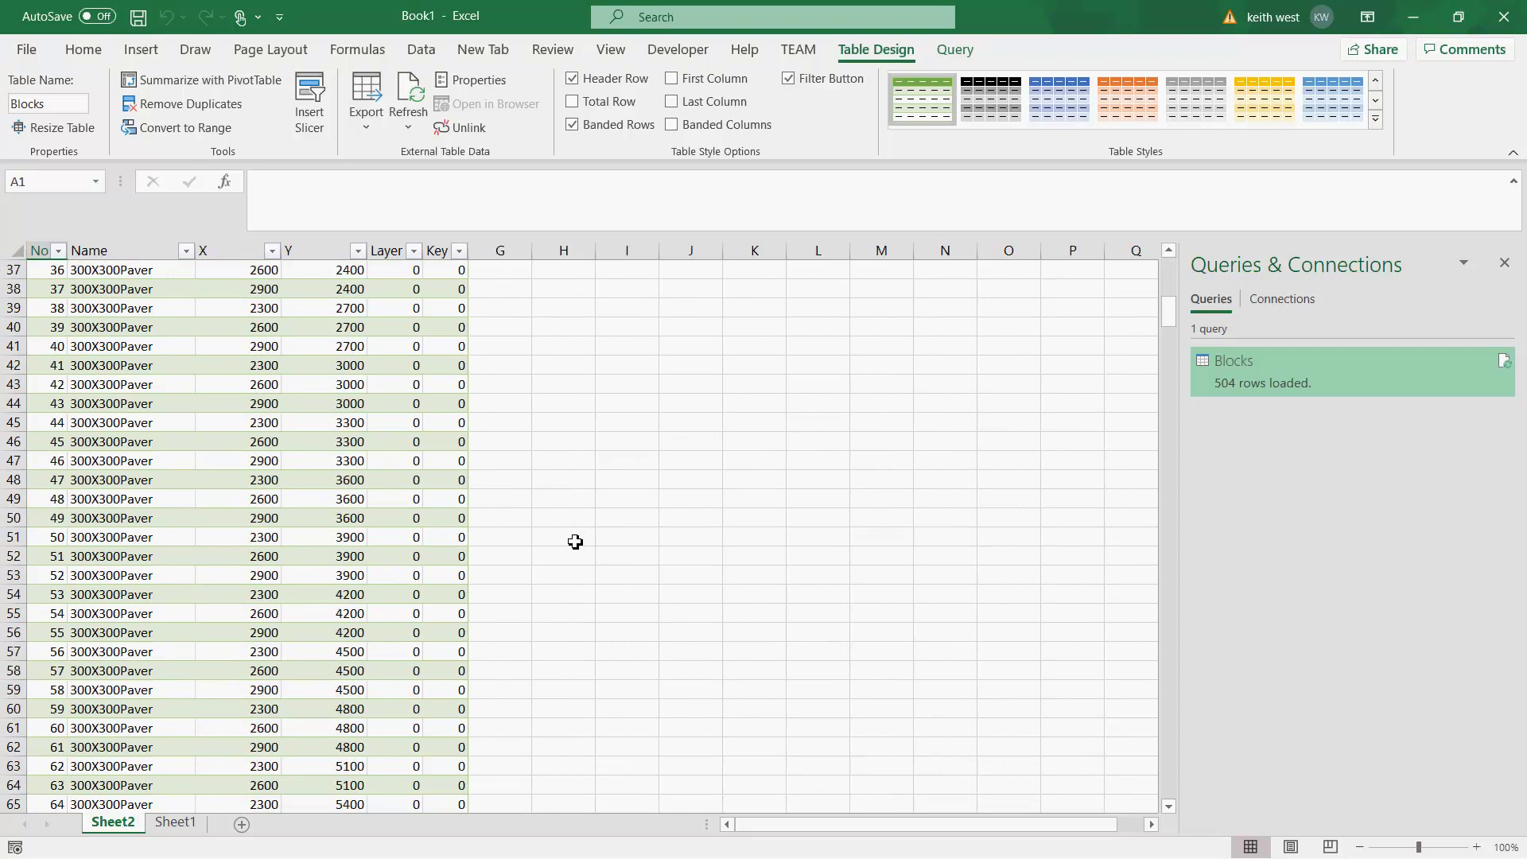
scroll(573, 549, "down", 12)
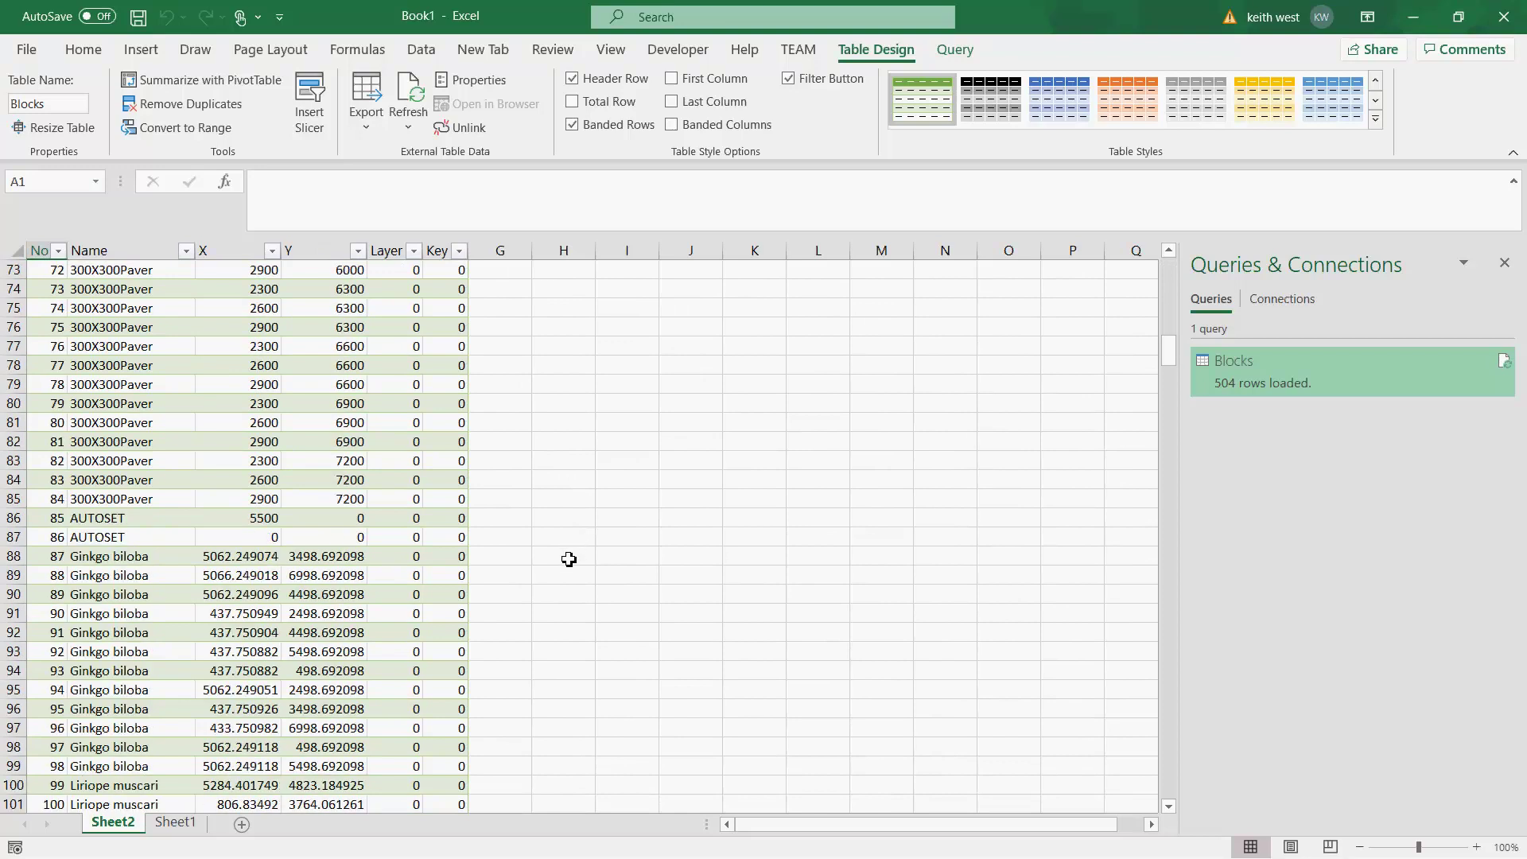
scroll(568, 560, "down", 4)
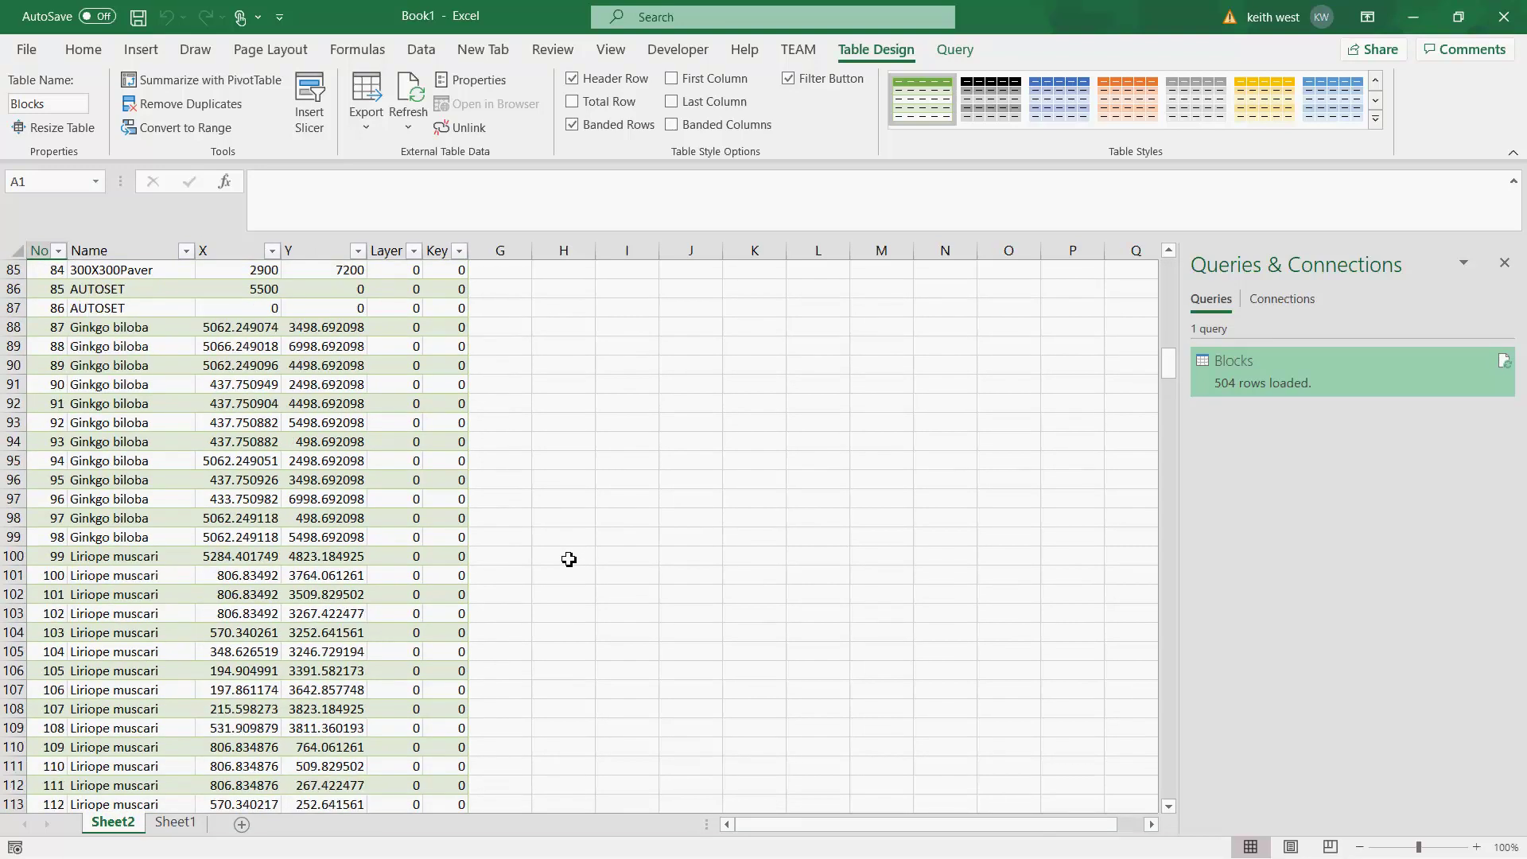
scroll(568, 560, "down", 20)
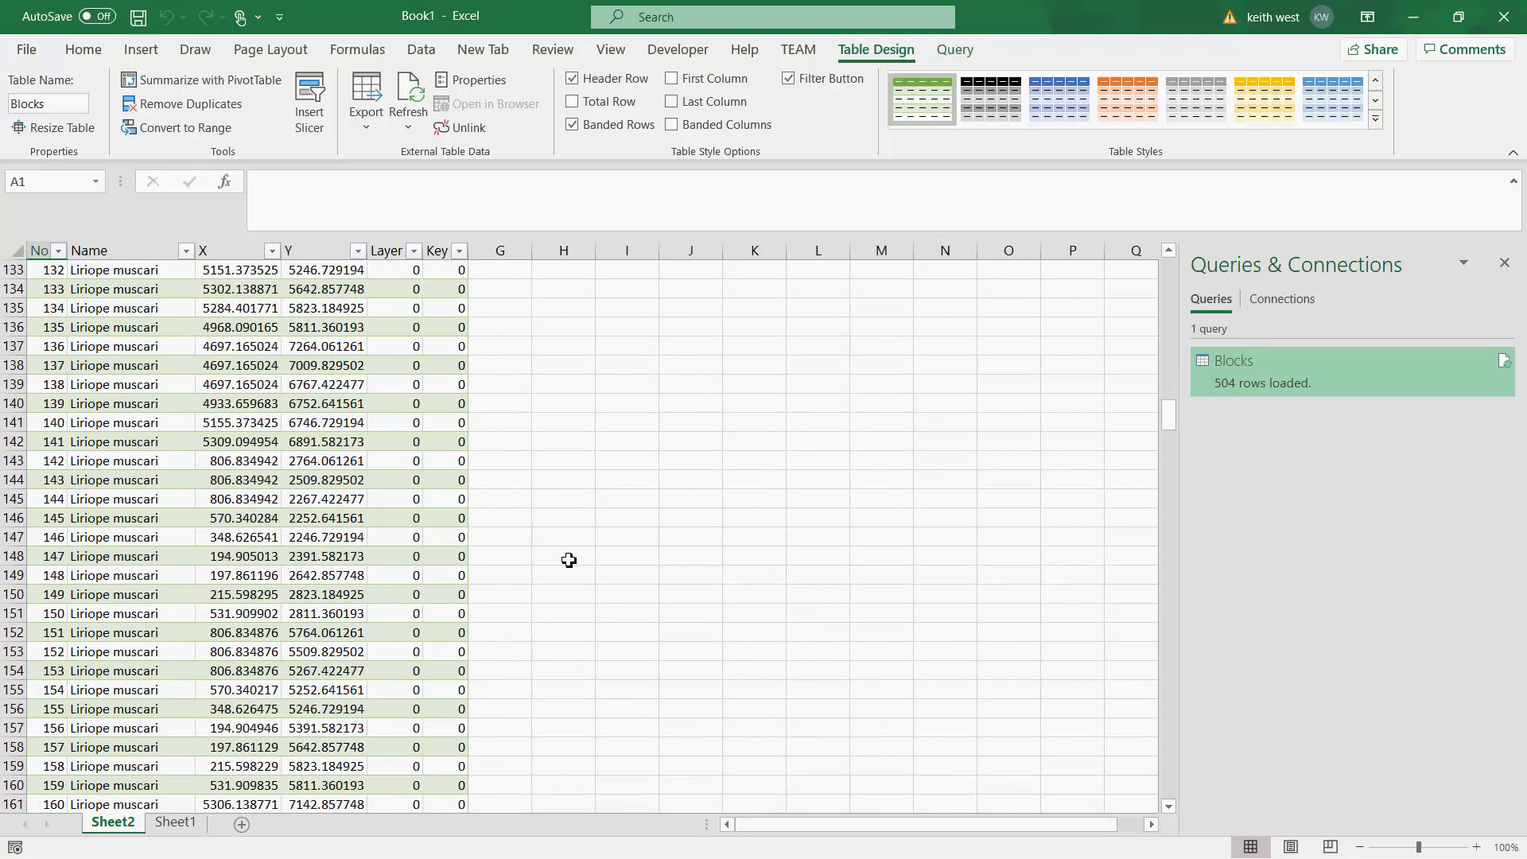
scroll(569, 580, "down", 12)
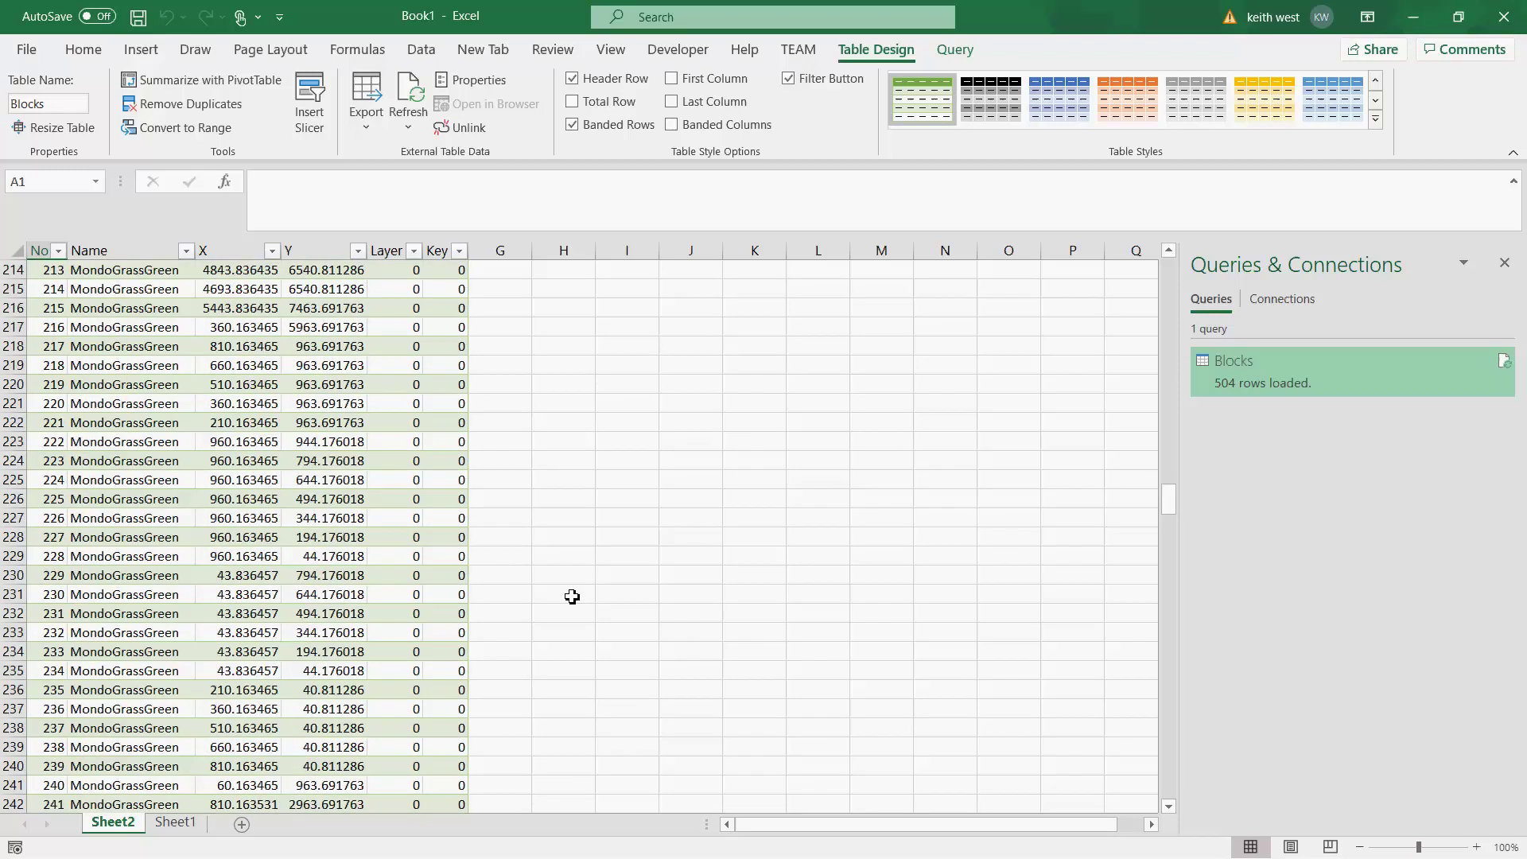
scroll(572, 596, "down", 20)
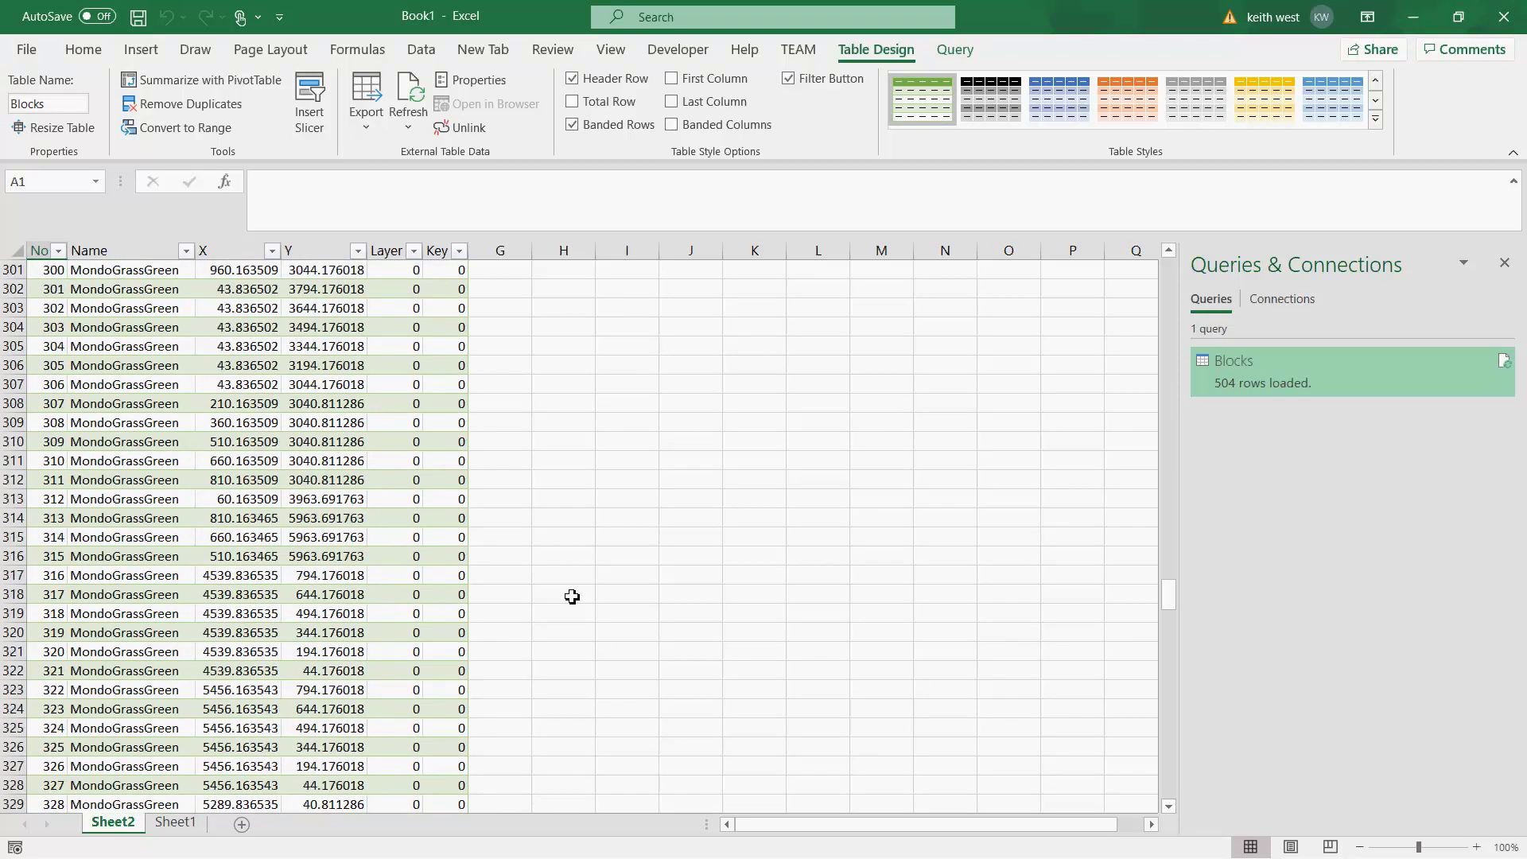
scroll(572, 596, "down", 20)
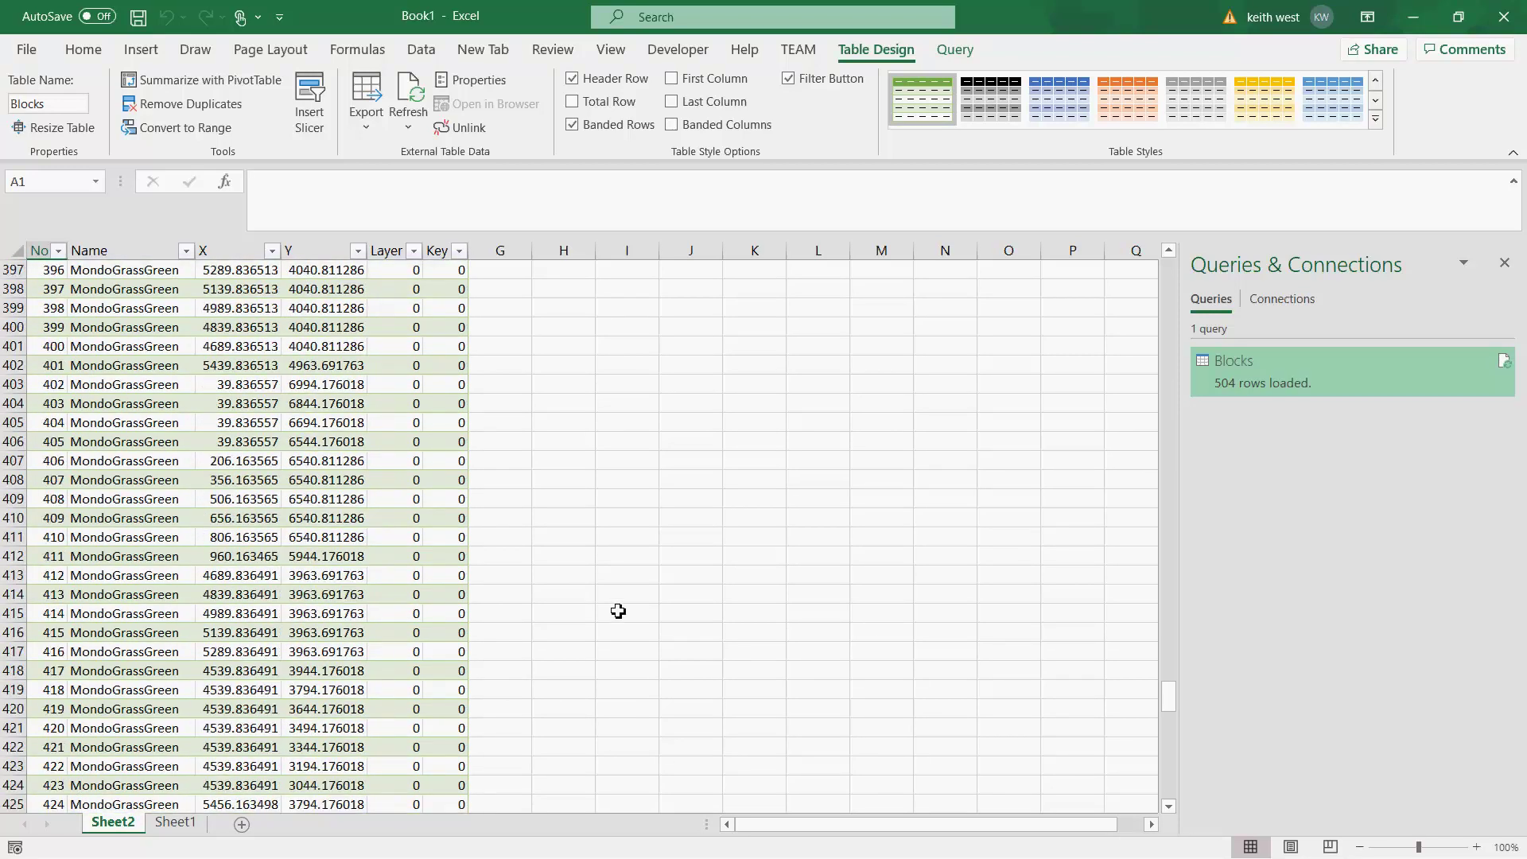
scroll(618, 611, "down", 20)
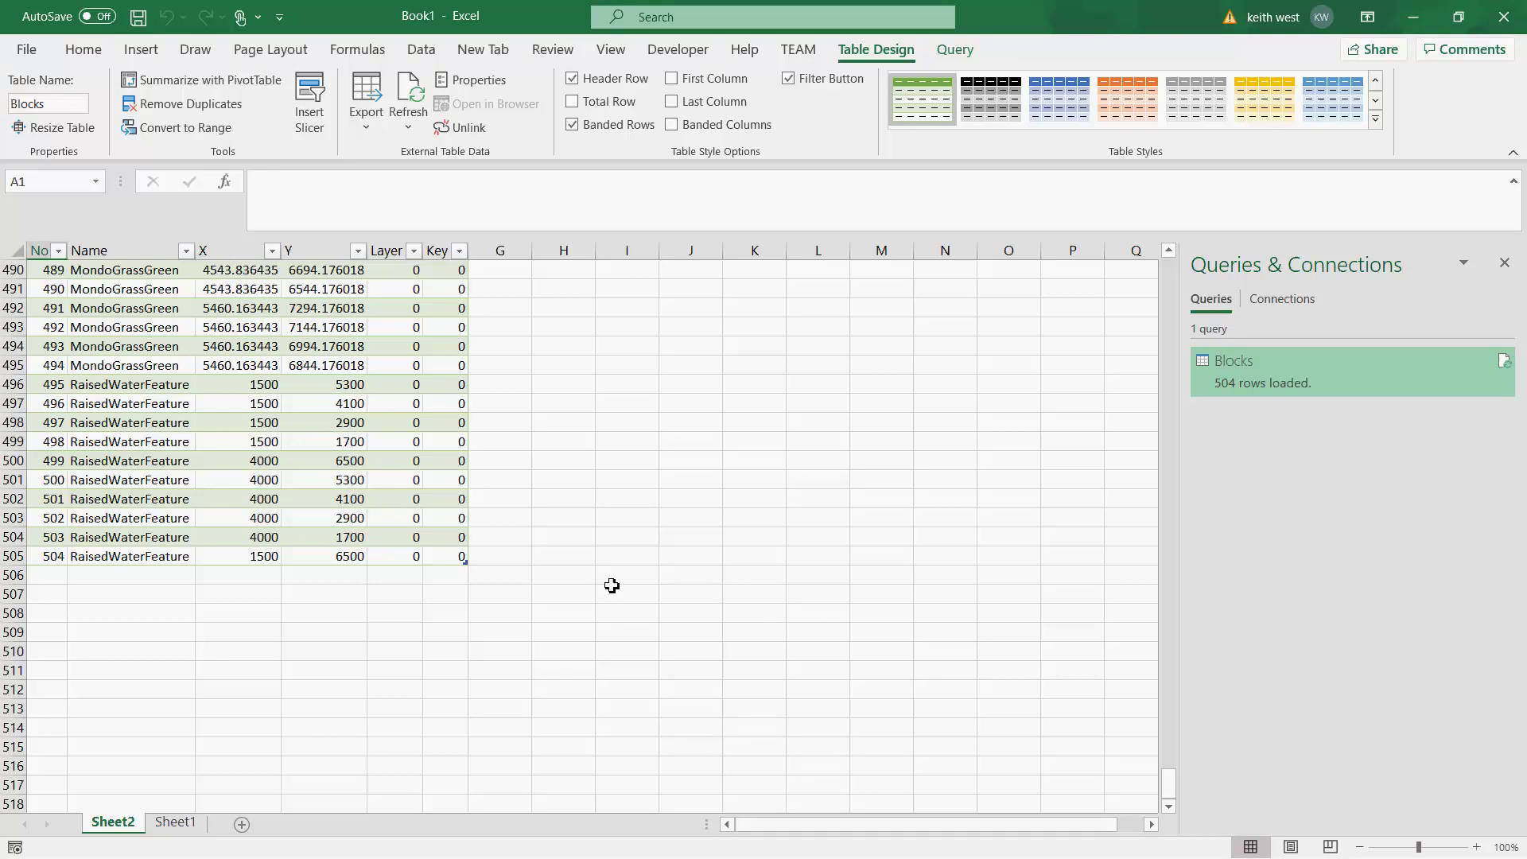
Hide the X column of the Blocks table
right_click(222, 254)
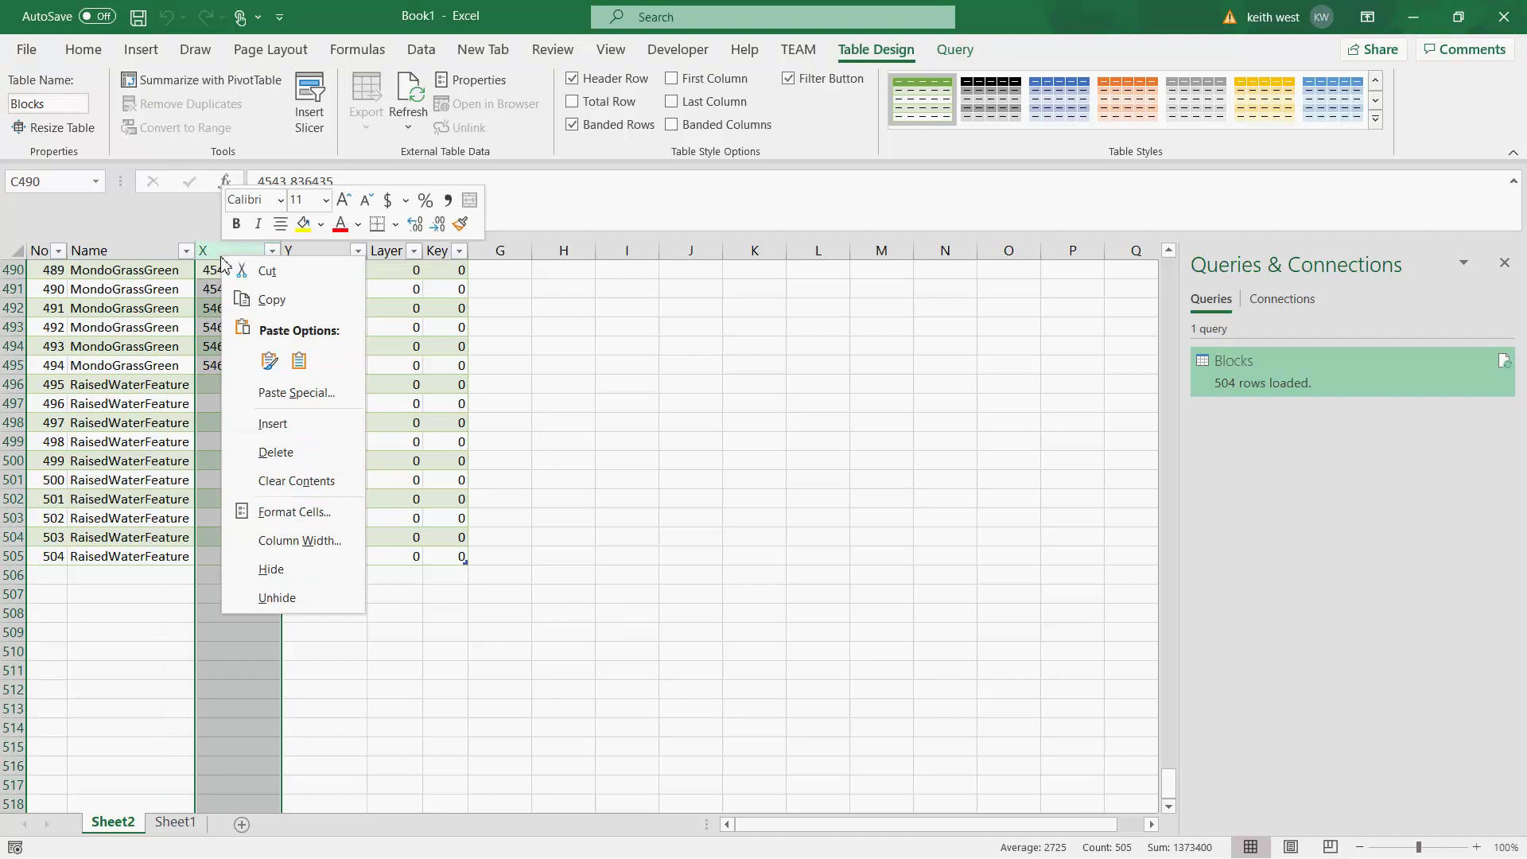
left_click(279, 570)
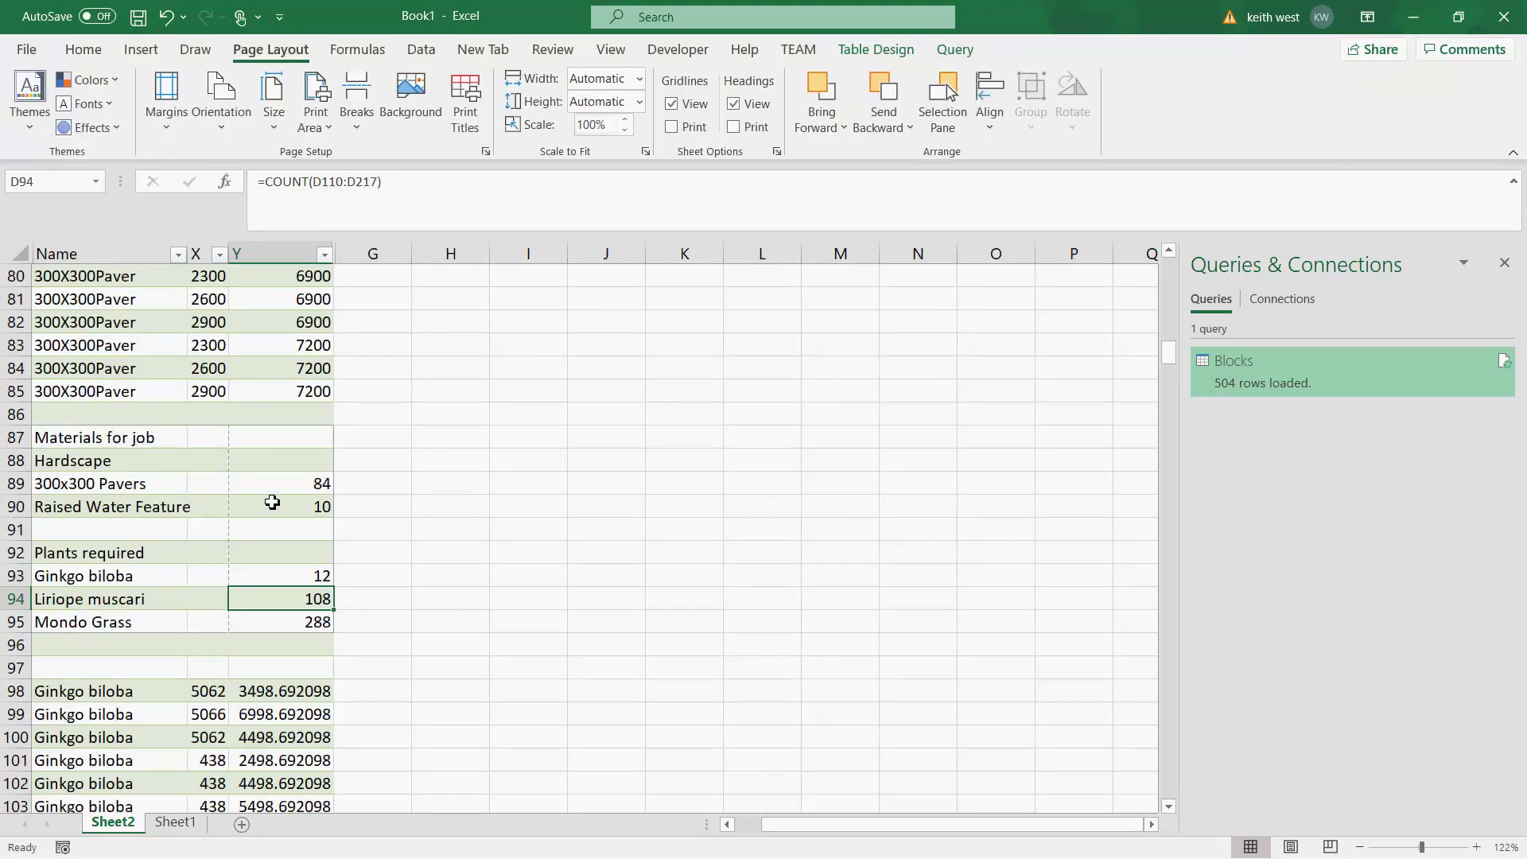
left_click(310, 483)
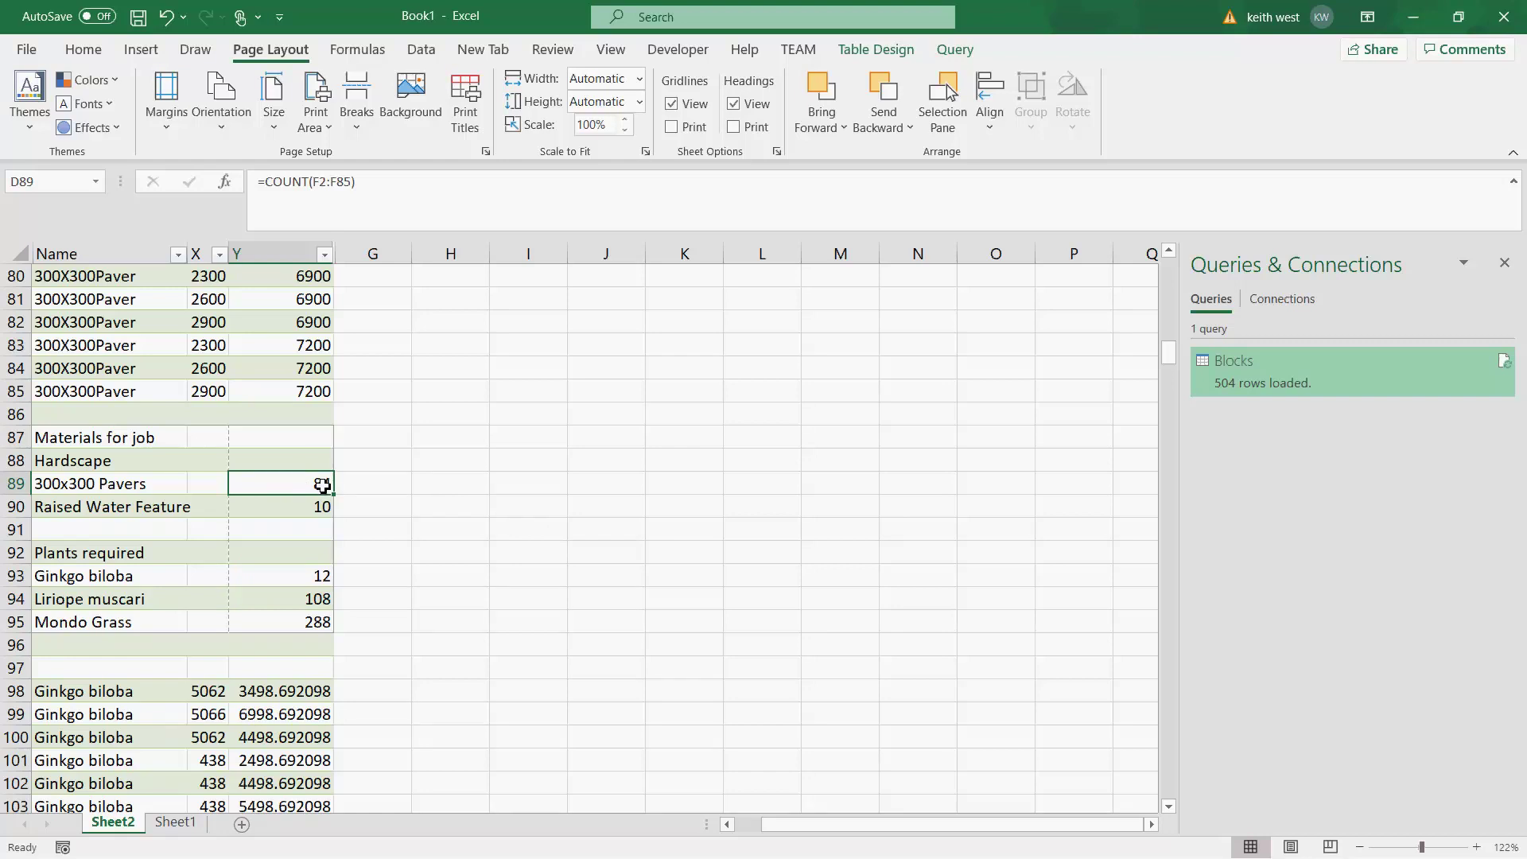
left_click(303, 507)
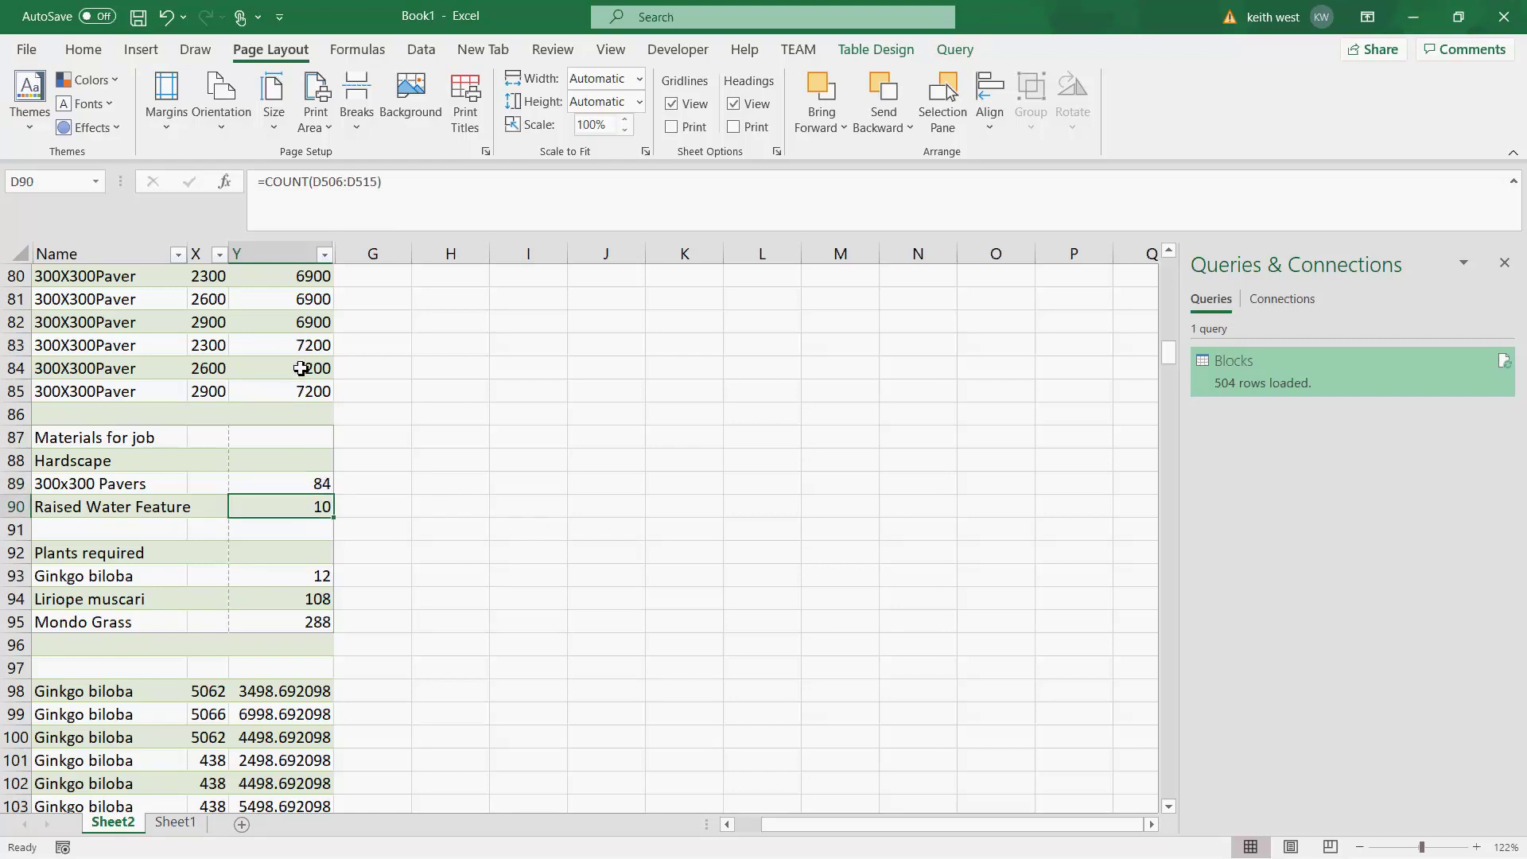
left_click(300, 580)
left_click(301, 606)
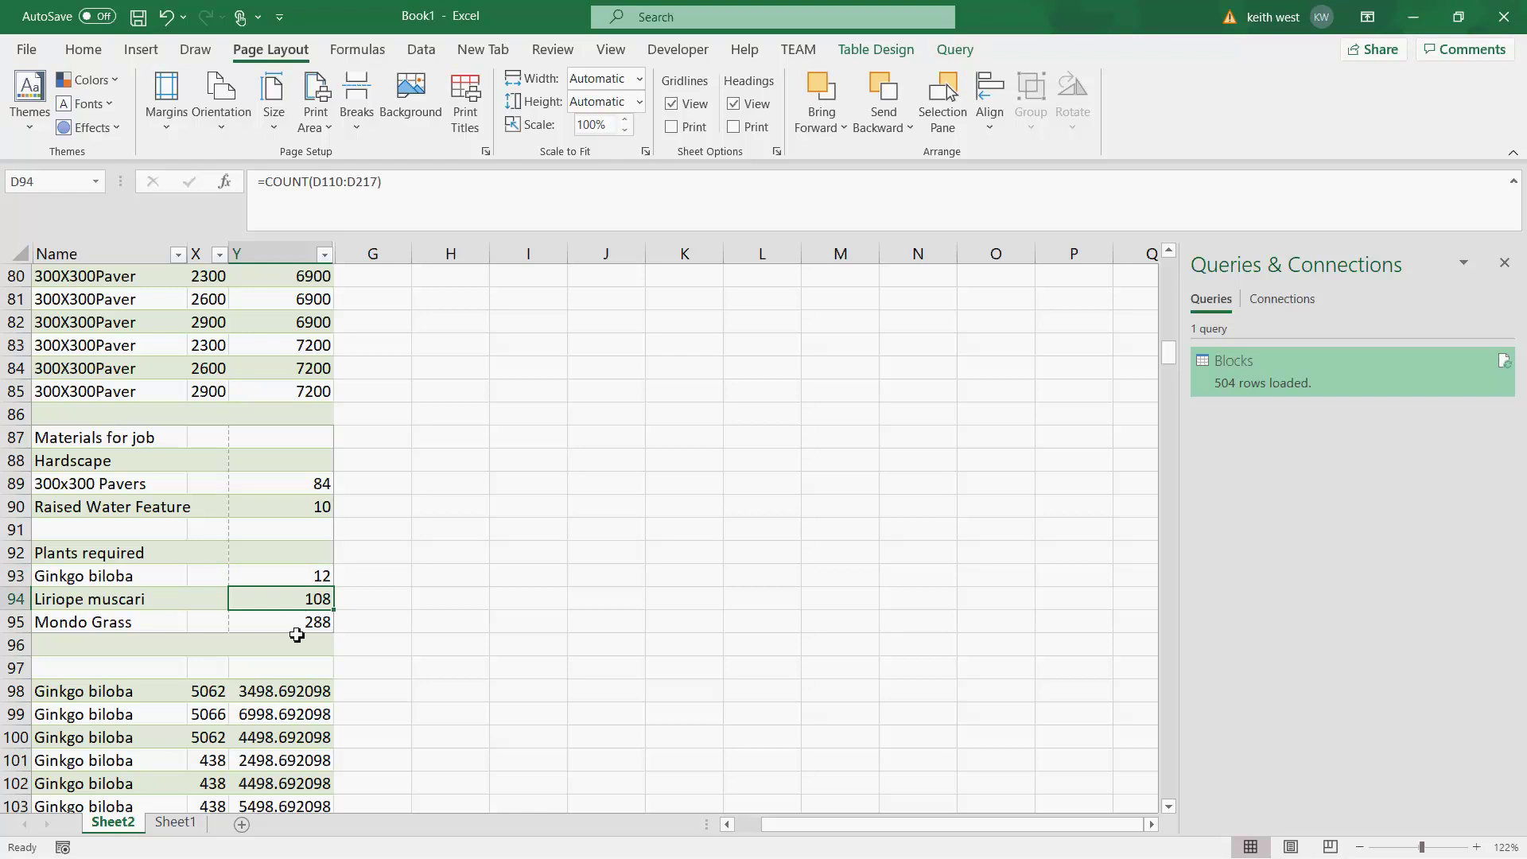
left_click(302, 626)
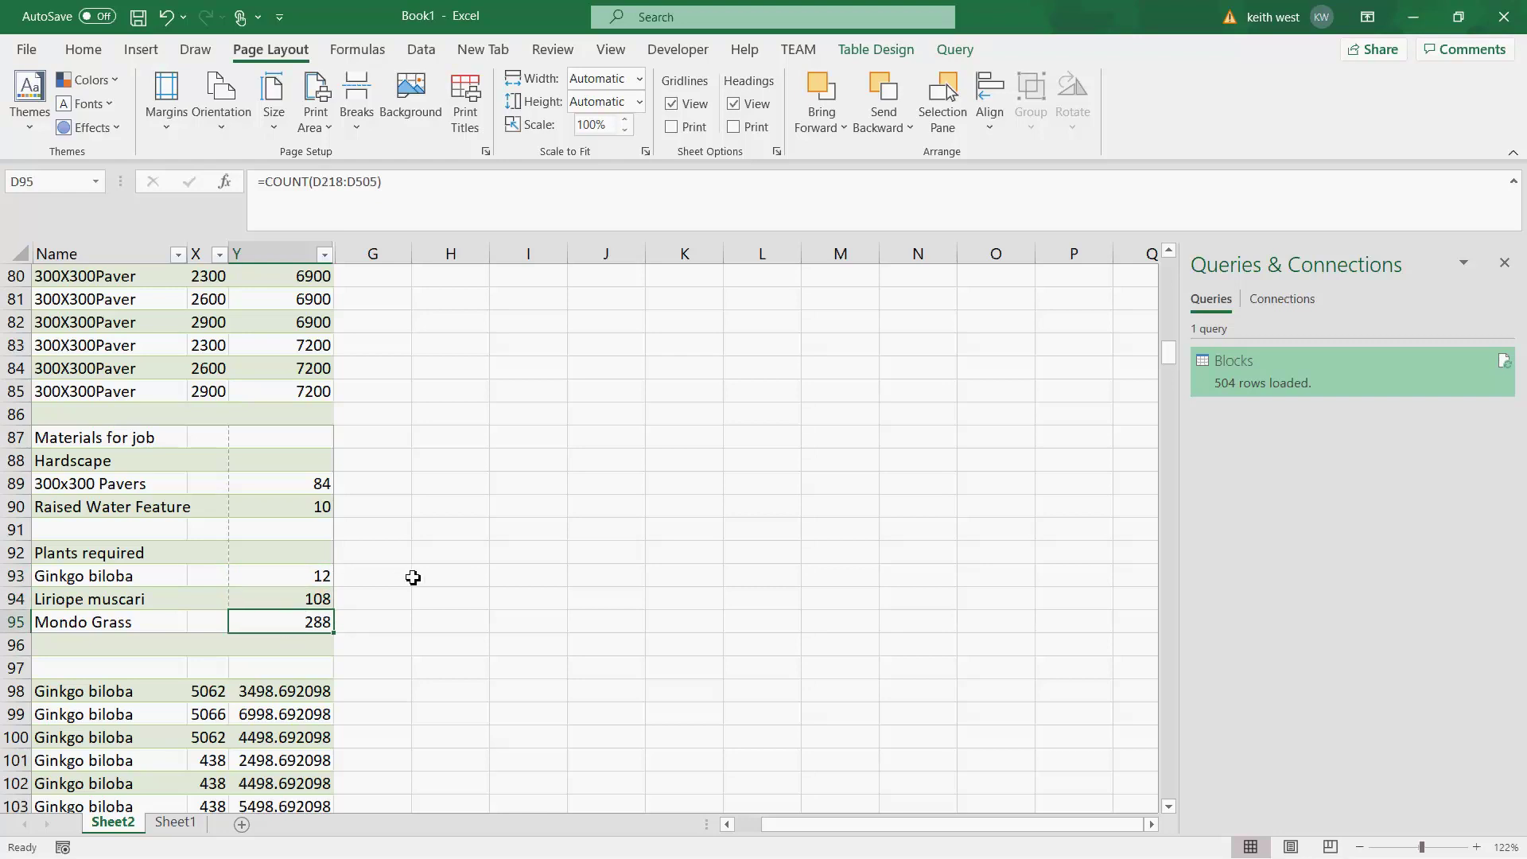
Switch back to the gCADPlus courtyard drawing with Alt+Tab
key("alt+Tab")
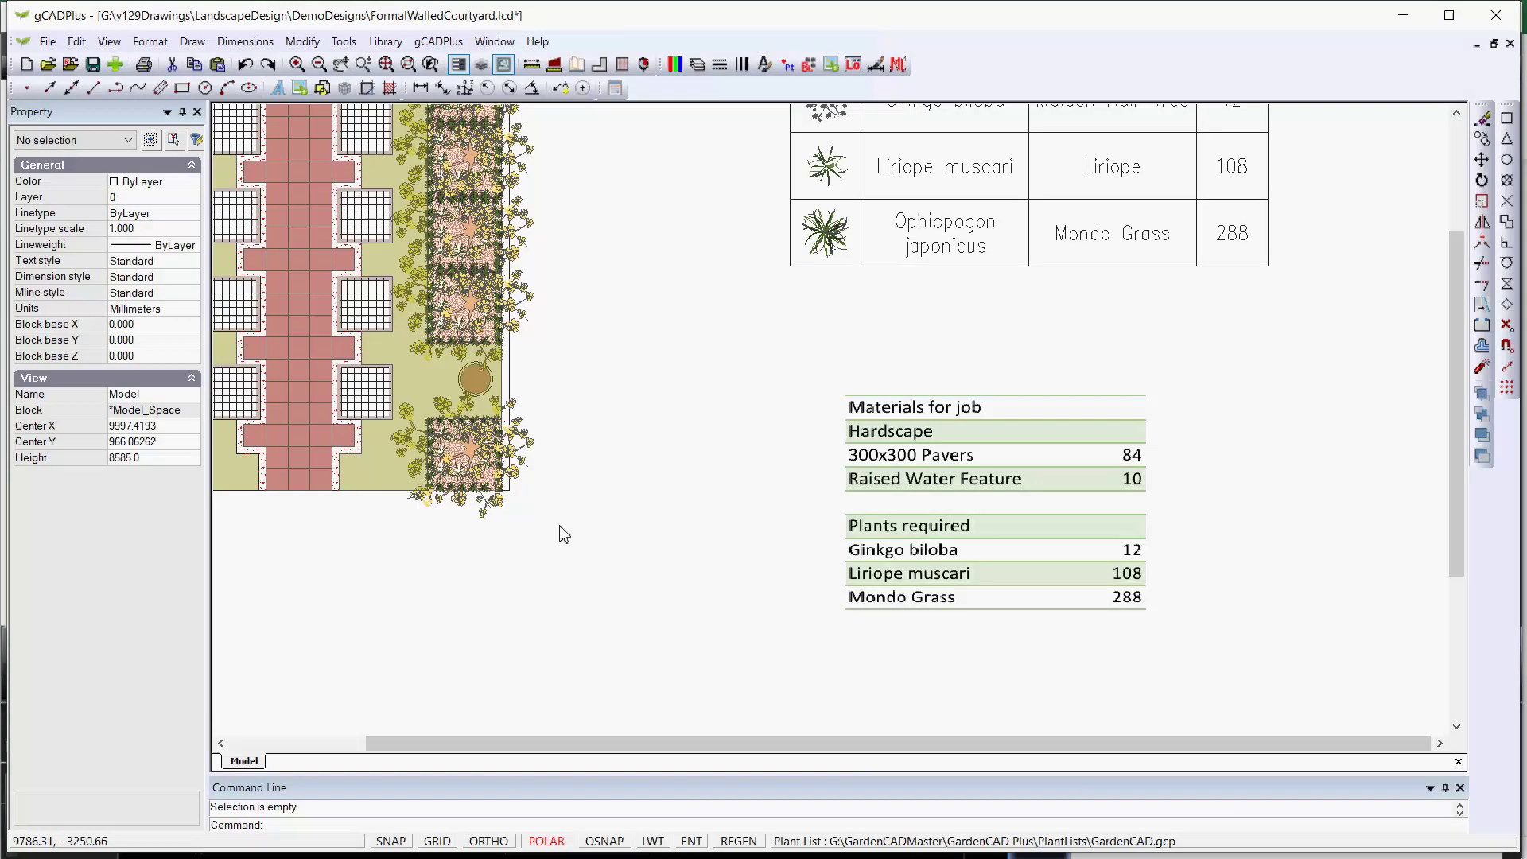